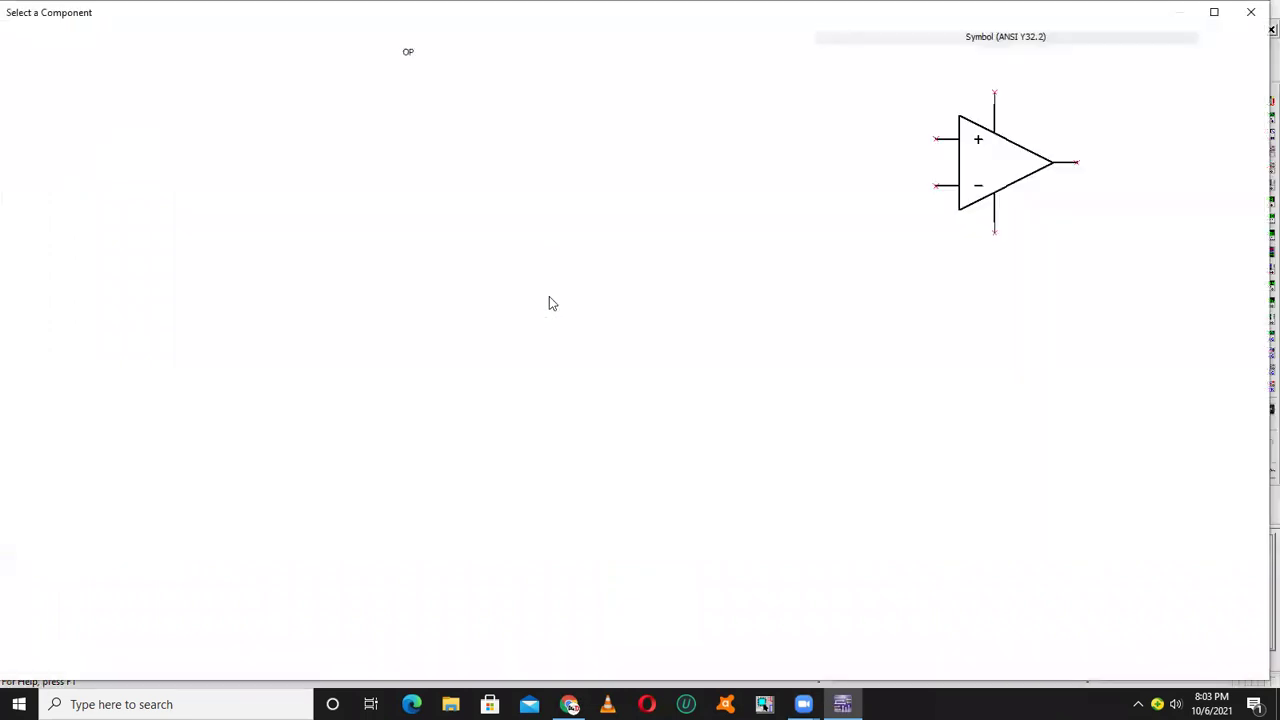
# Place three 1k resistors from the Basic group: two stacked to the lower left of the op-amp and one below it
pyautogui.click(210, 86)
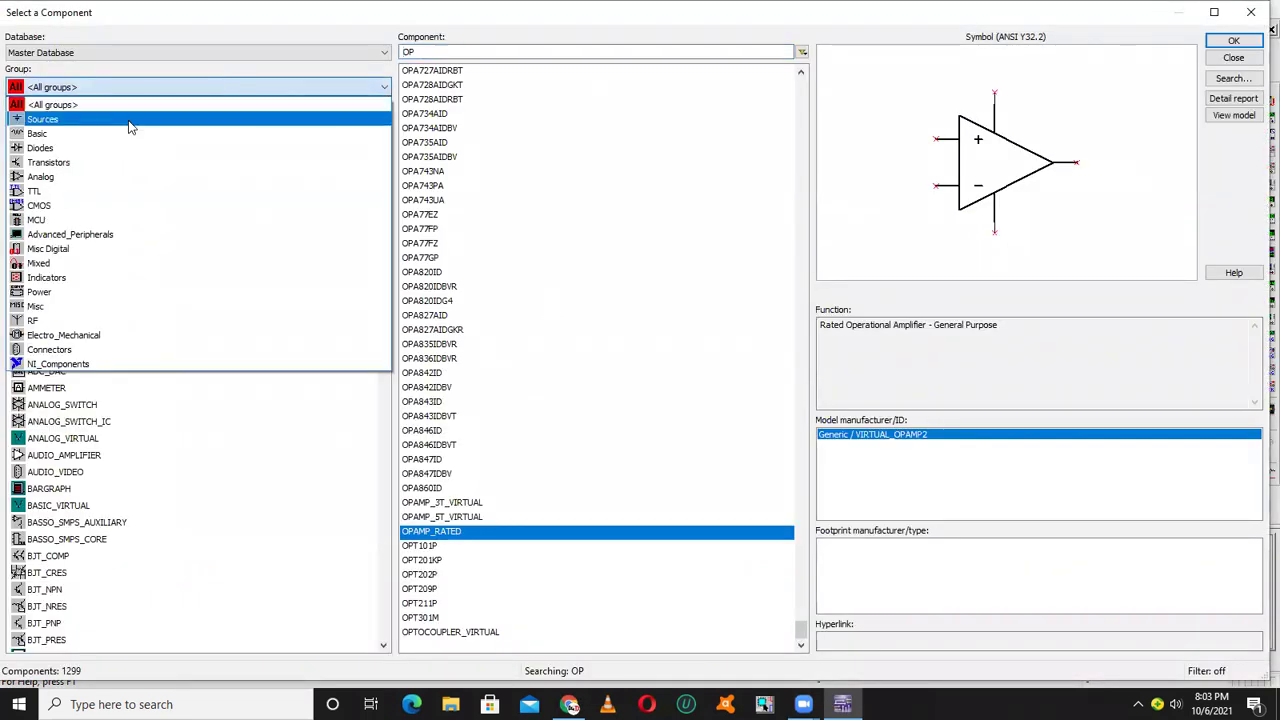
pyautogui.click(116, 133)
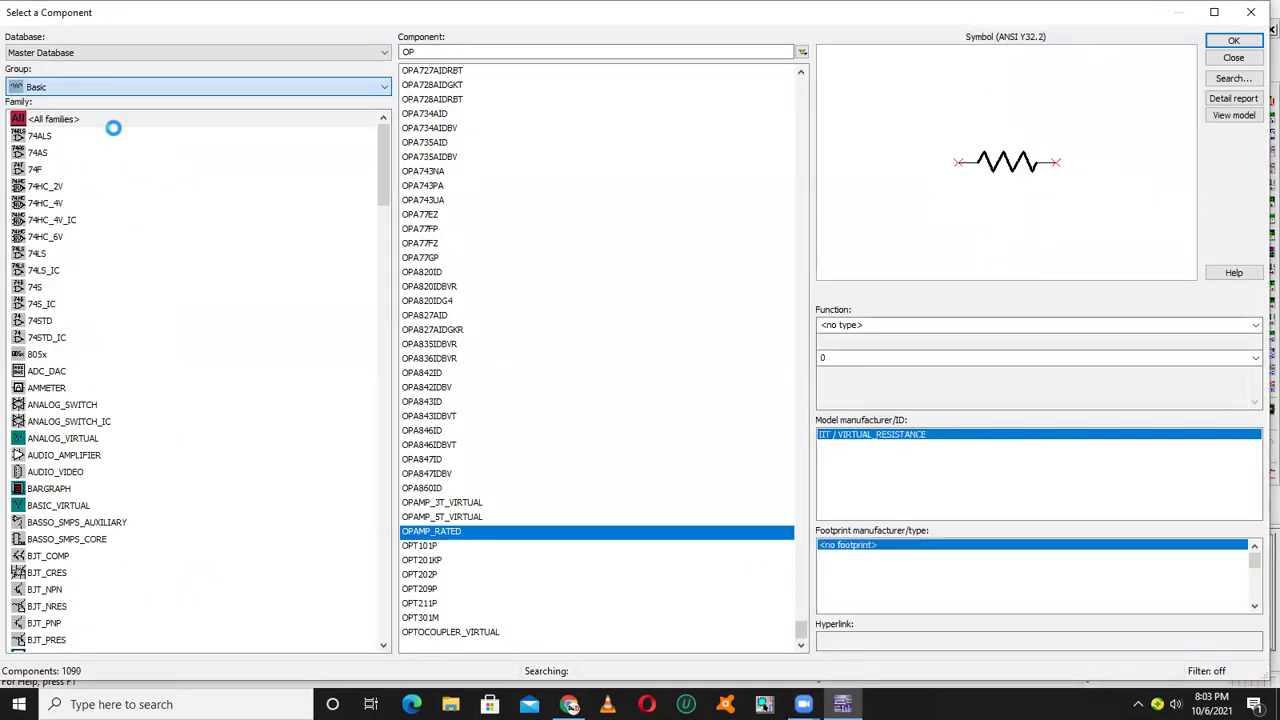
pyautogui.click(1232, 45)
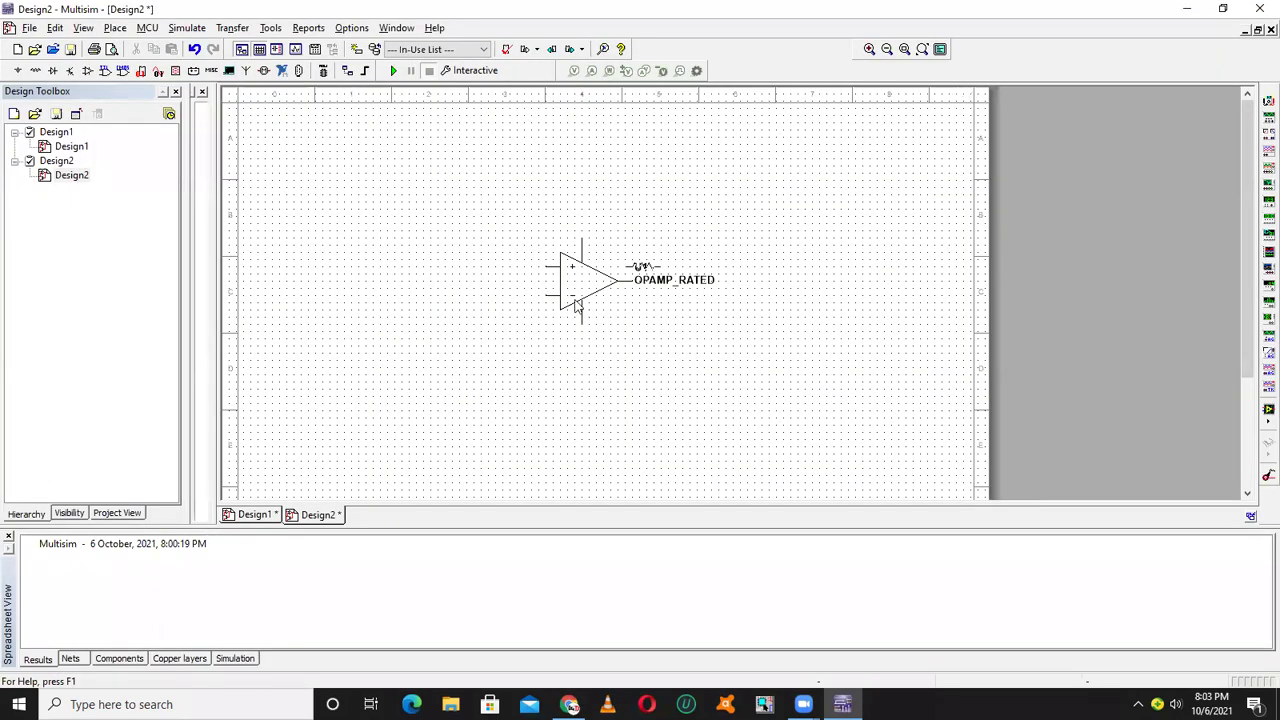
pyautogui.click(436, 338)
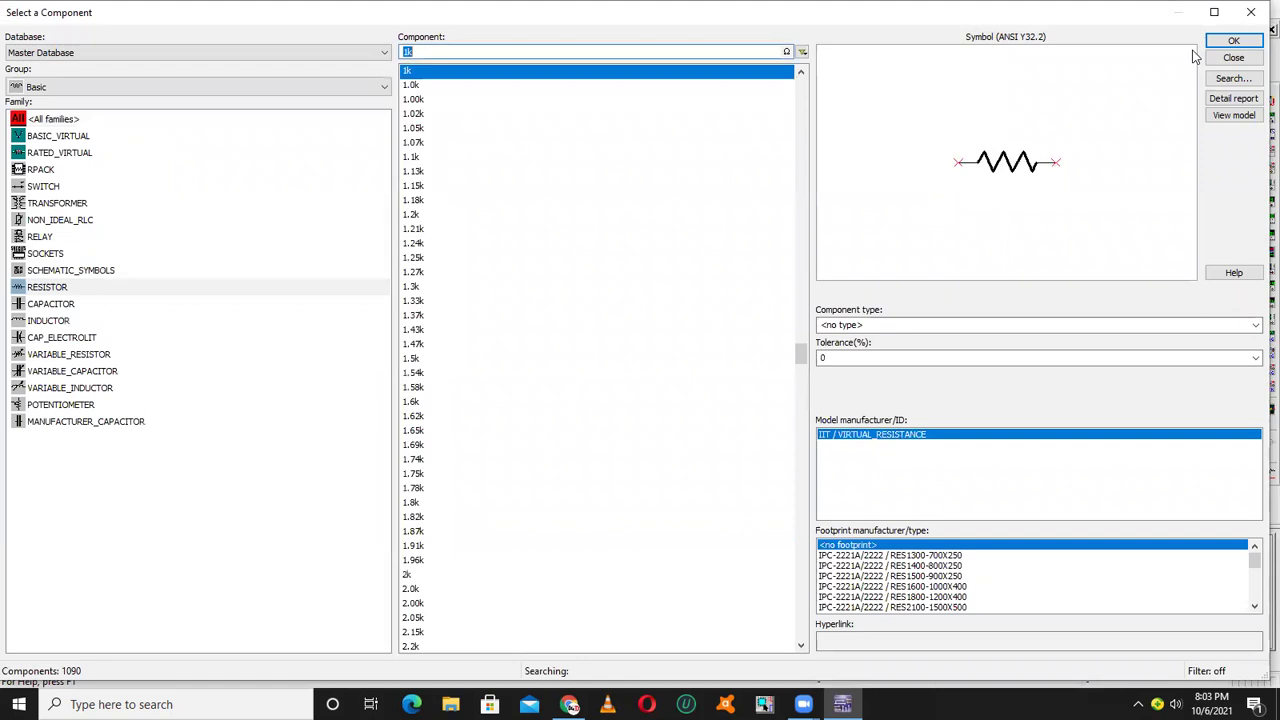
pyautogui.click(1232, 42)
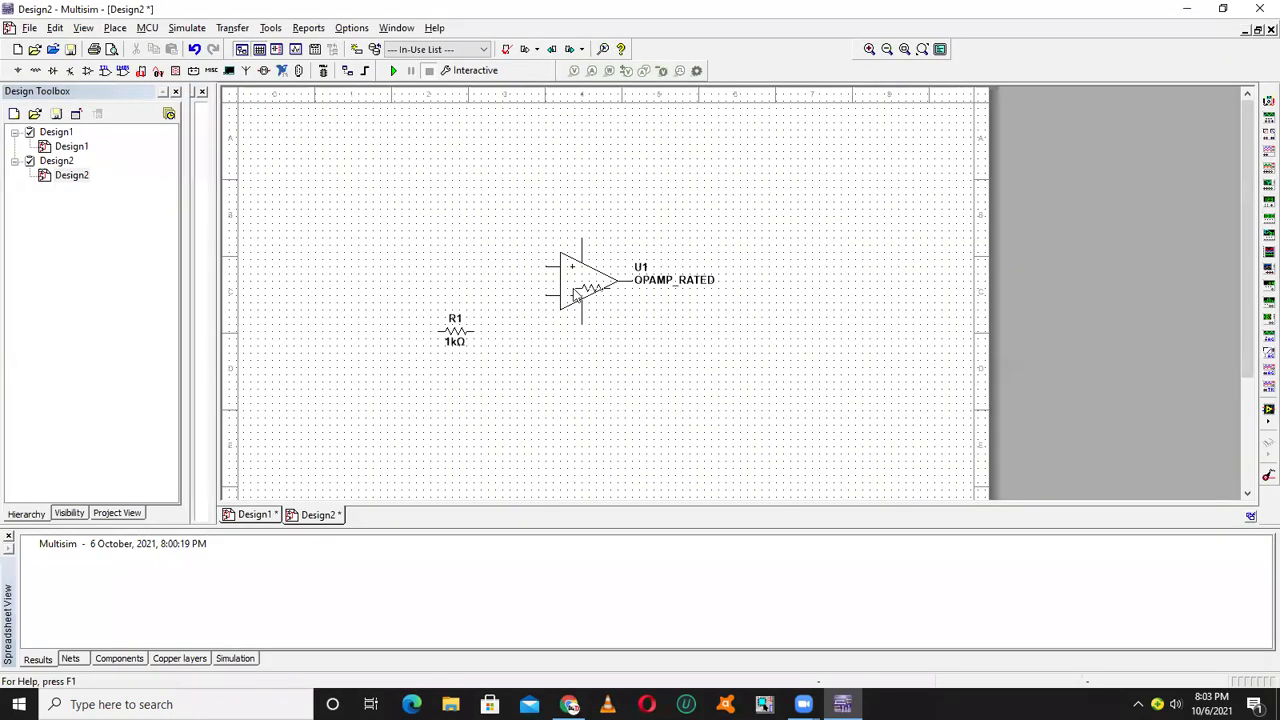
pyautogui.click(440, 403)
pyautogui.click(1234, 42)
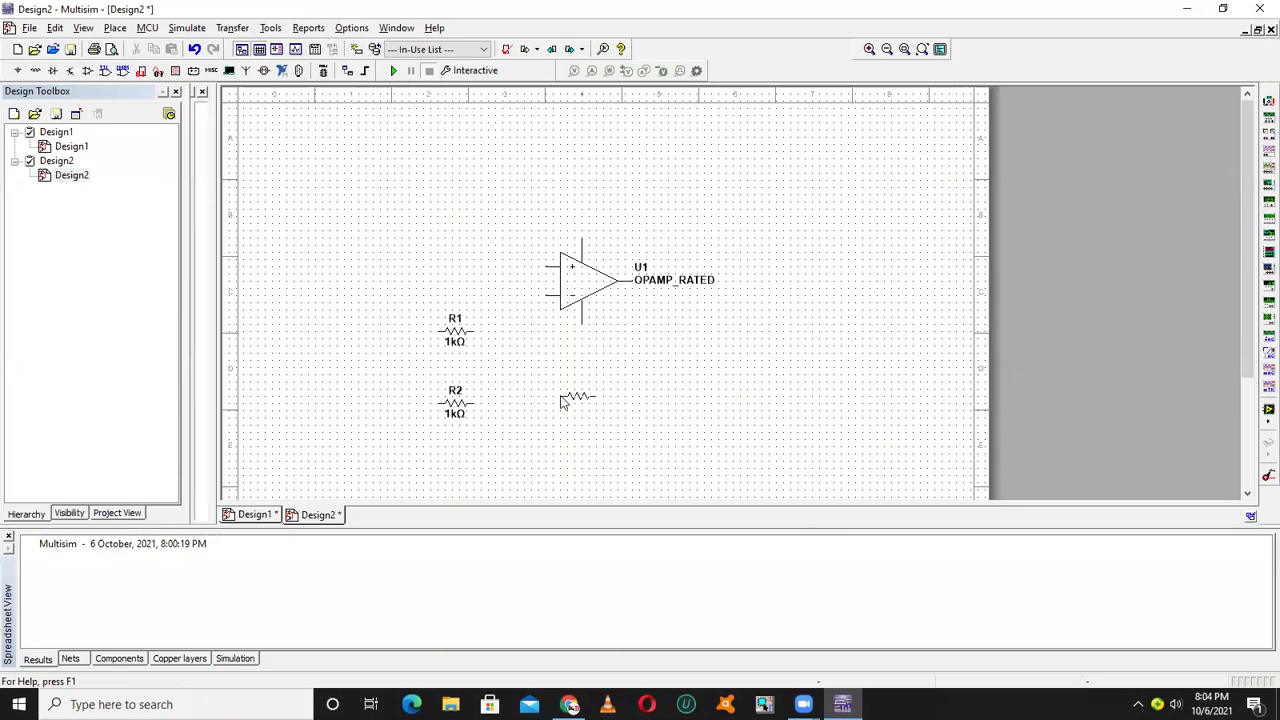
pyautogui.click(561, 398)
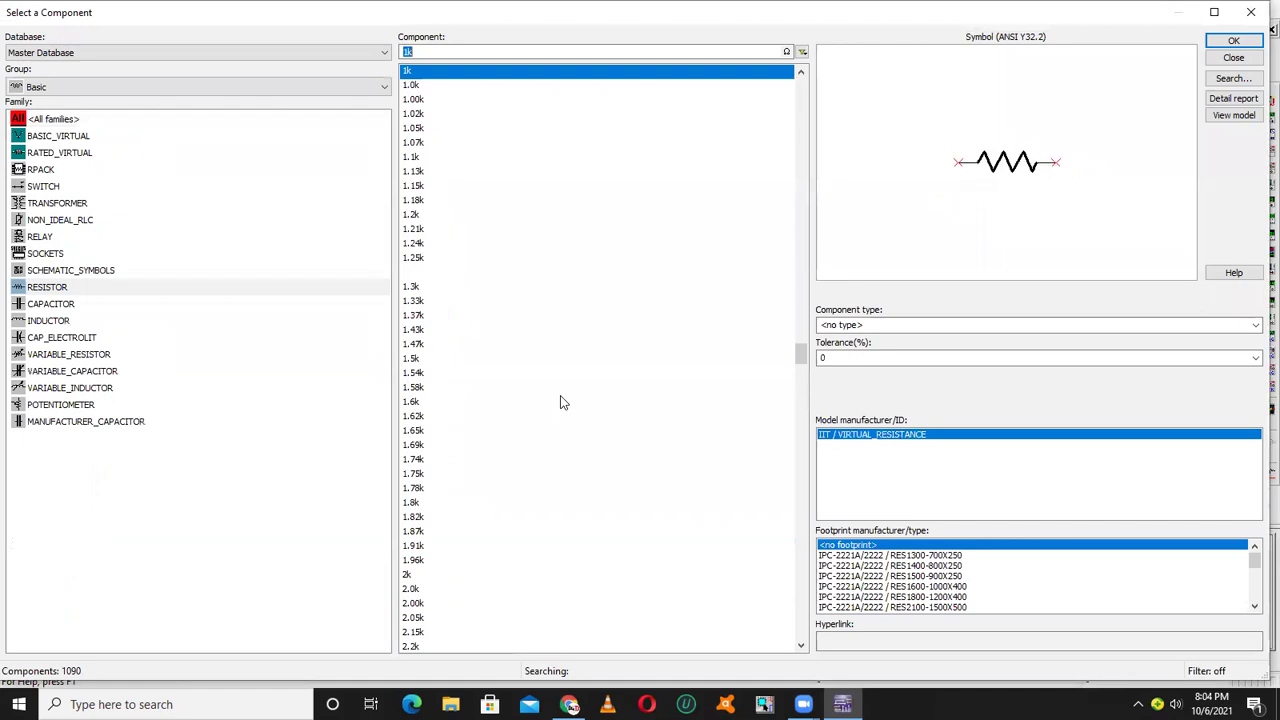
# Place a GROUND symbol from the Sources group to the left of the op-amp, above R1
pyautogui.click(216, 88)
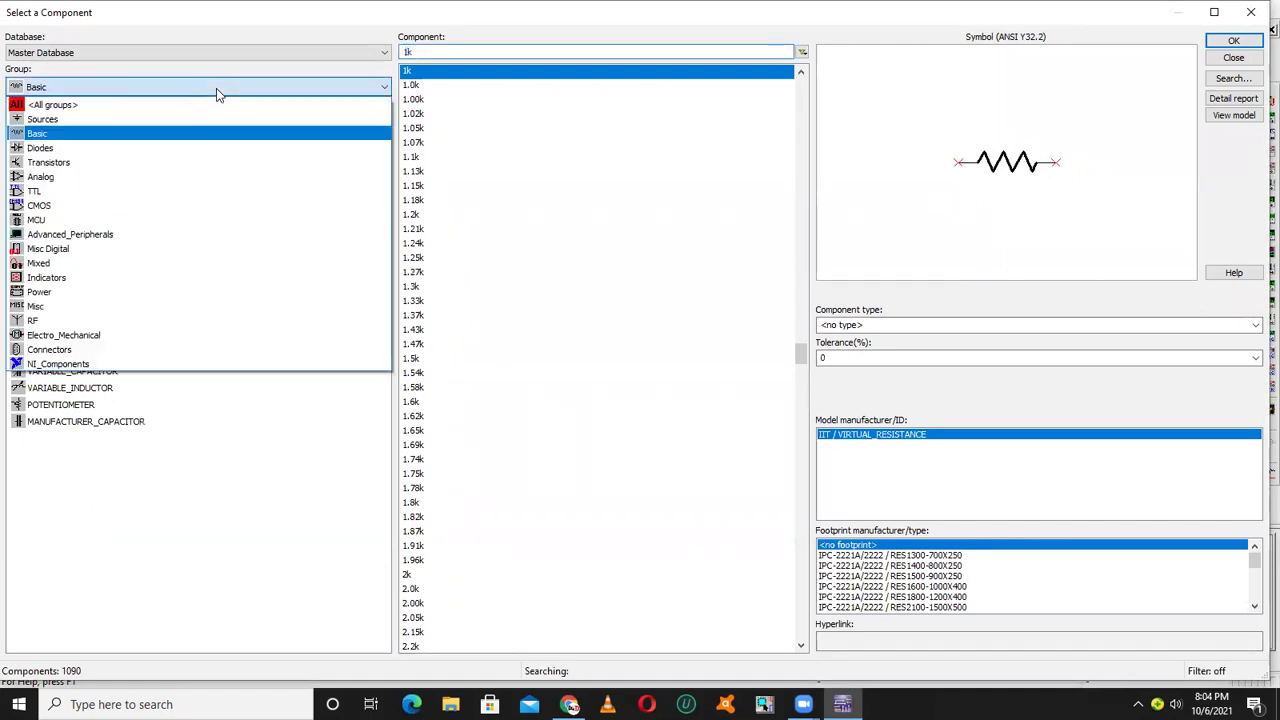
pyautogui.click(163, 120)
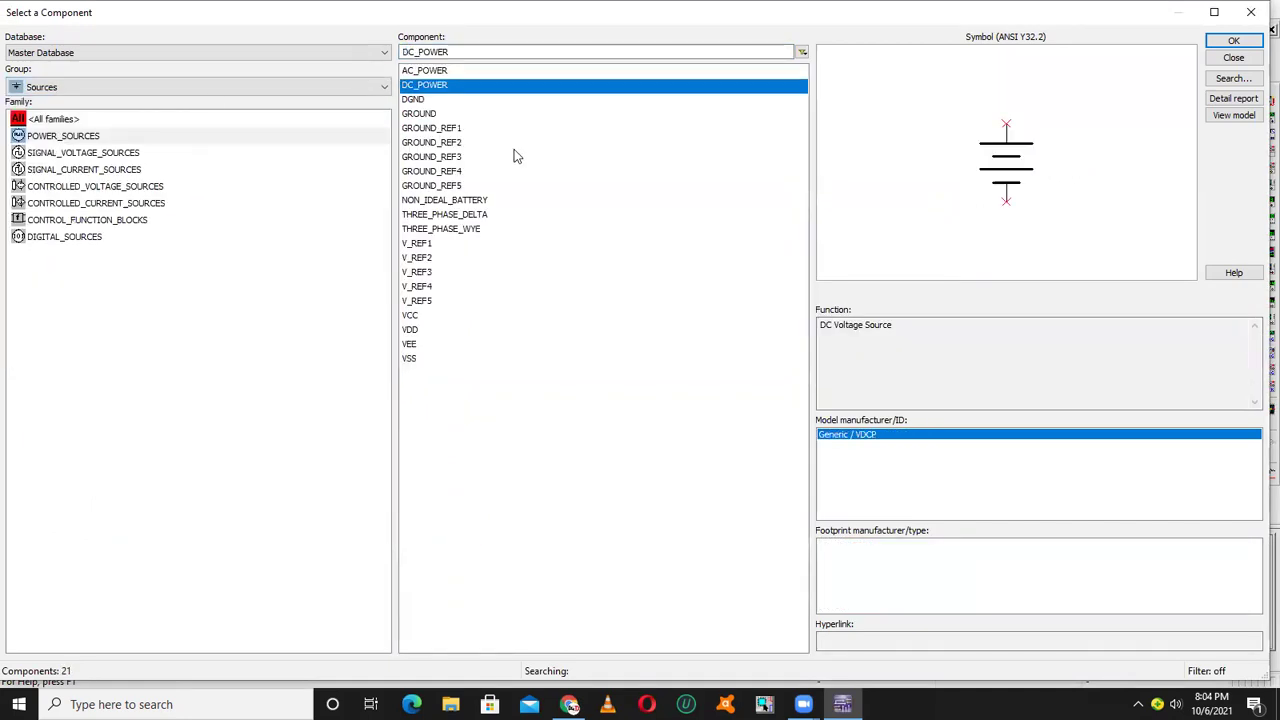
pyautogui.click(430, 114)
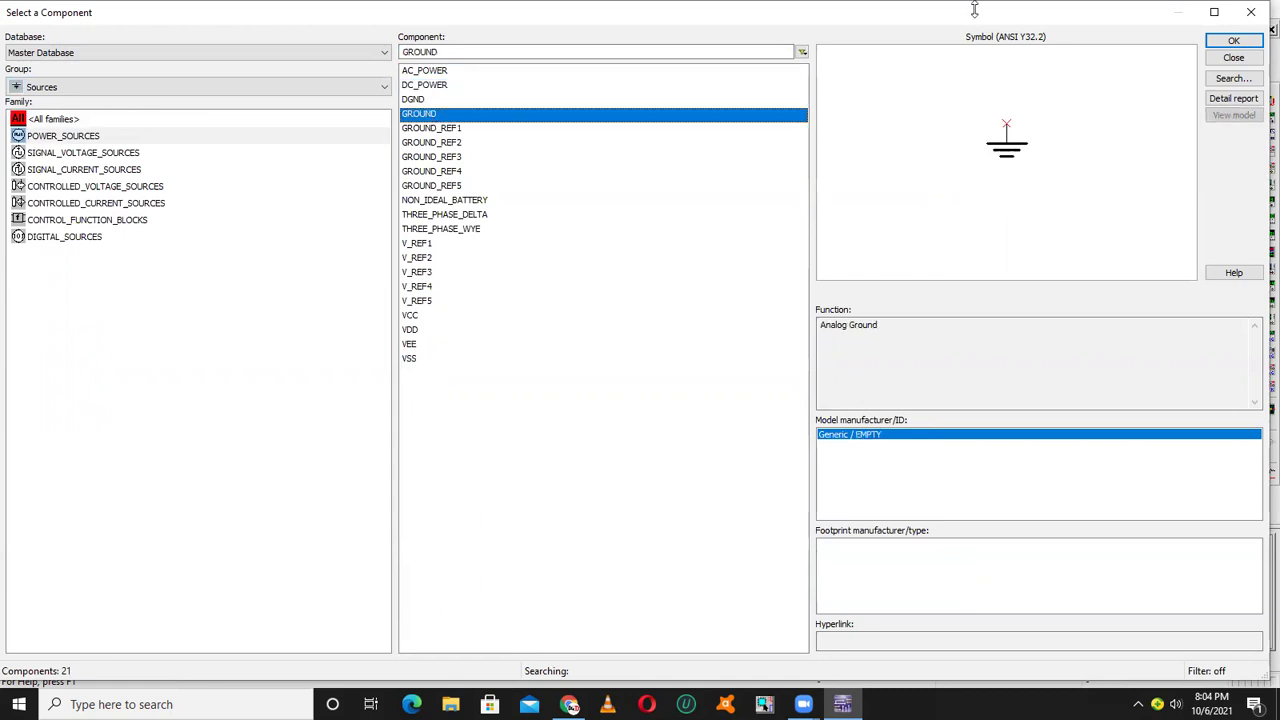
pyautogui.click(1226, 44)
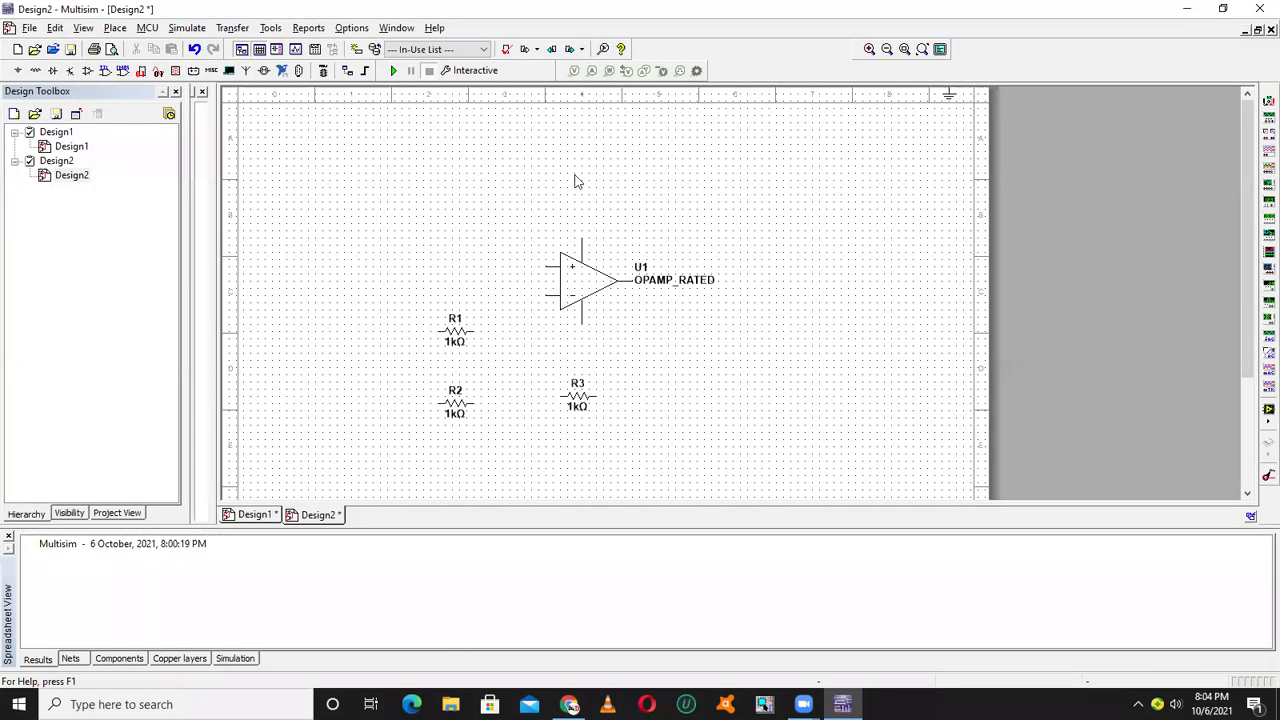
pyautogui.click(385, 281)
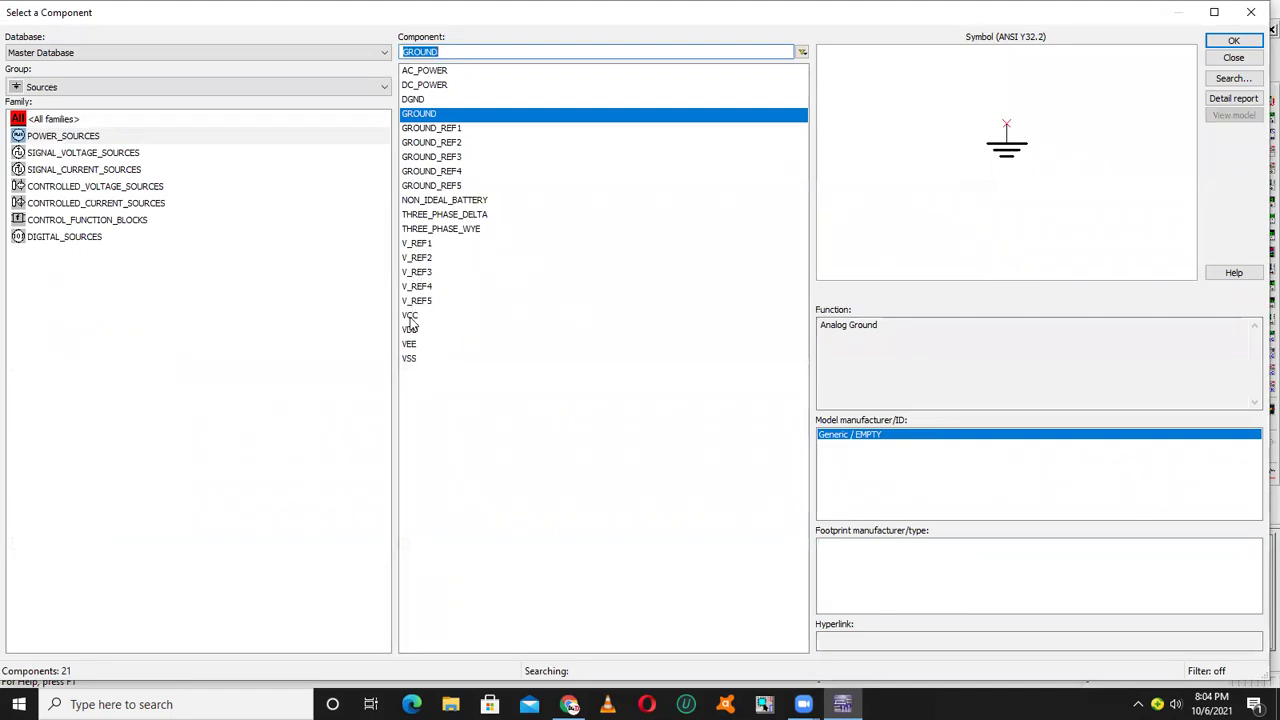
# Place a VCC supply directly above the op-amp's upper supply pin
pyautogui.click(412, 315)
pyautogui.click(1228, 44)
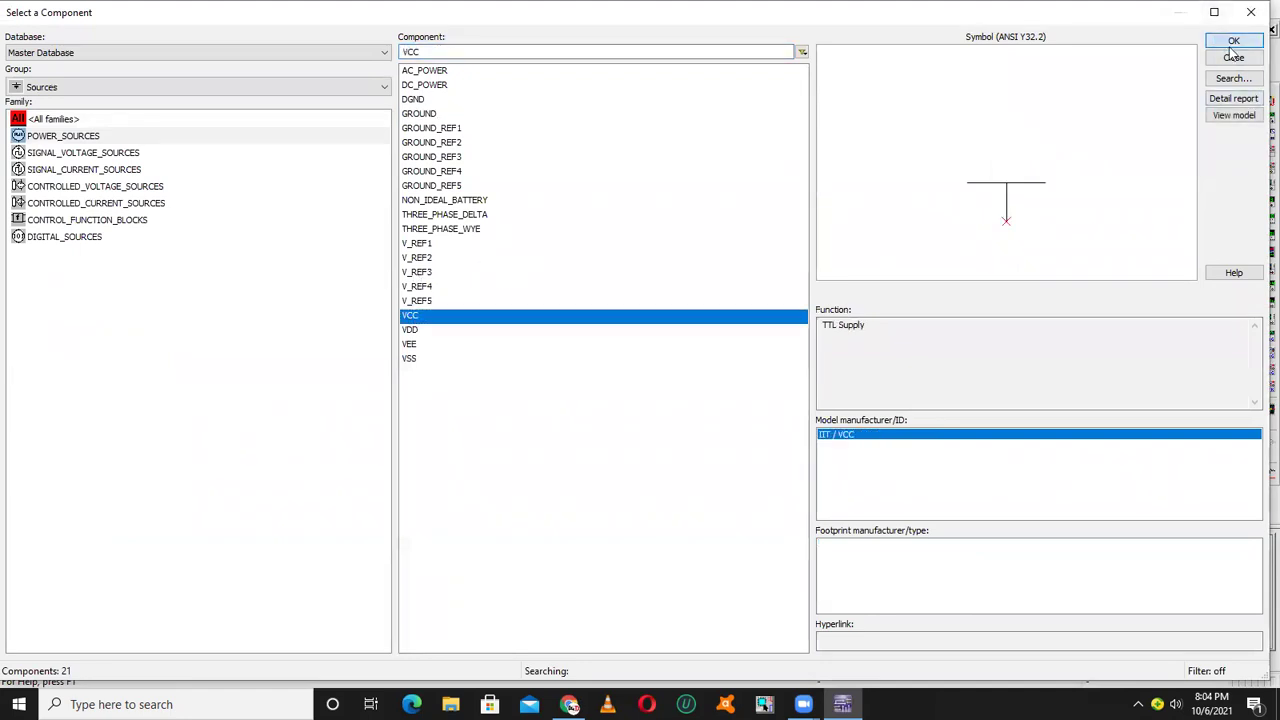
pyautogui.click(581, 188)
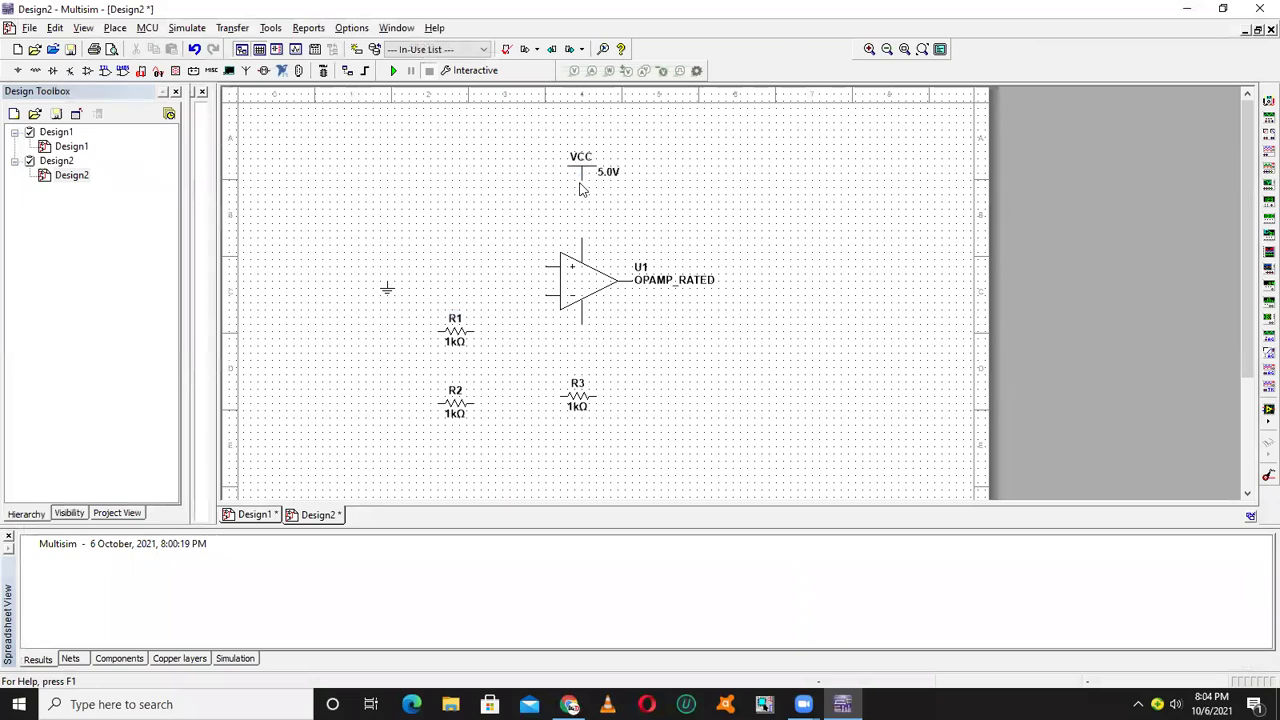
# Place a VEE supply just below the op-amp and stop adding components
pyautogui.click(413, 346)
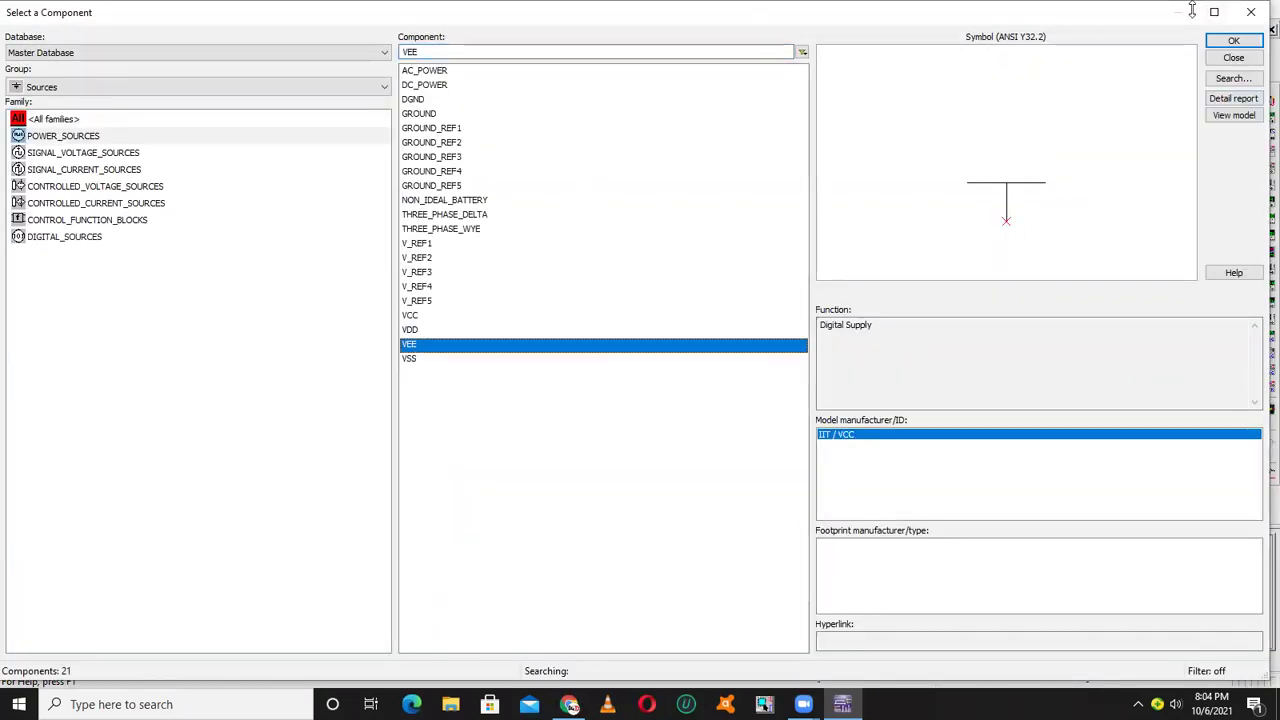
pyautogui.click(1232, 58)
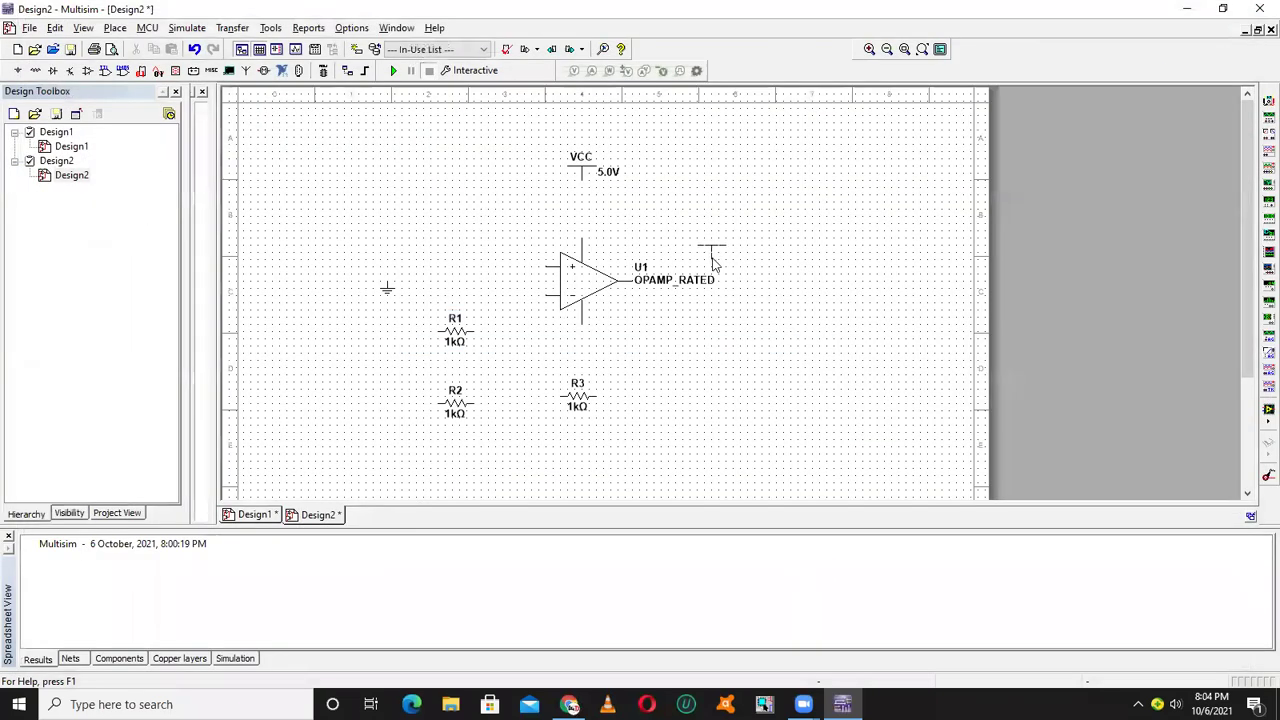
pyautogui.click(612, 358)
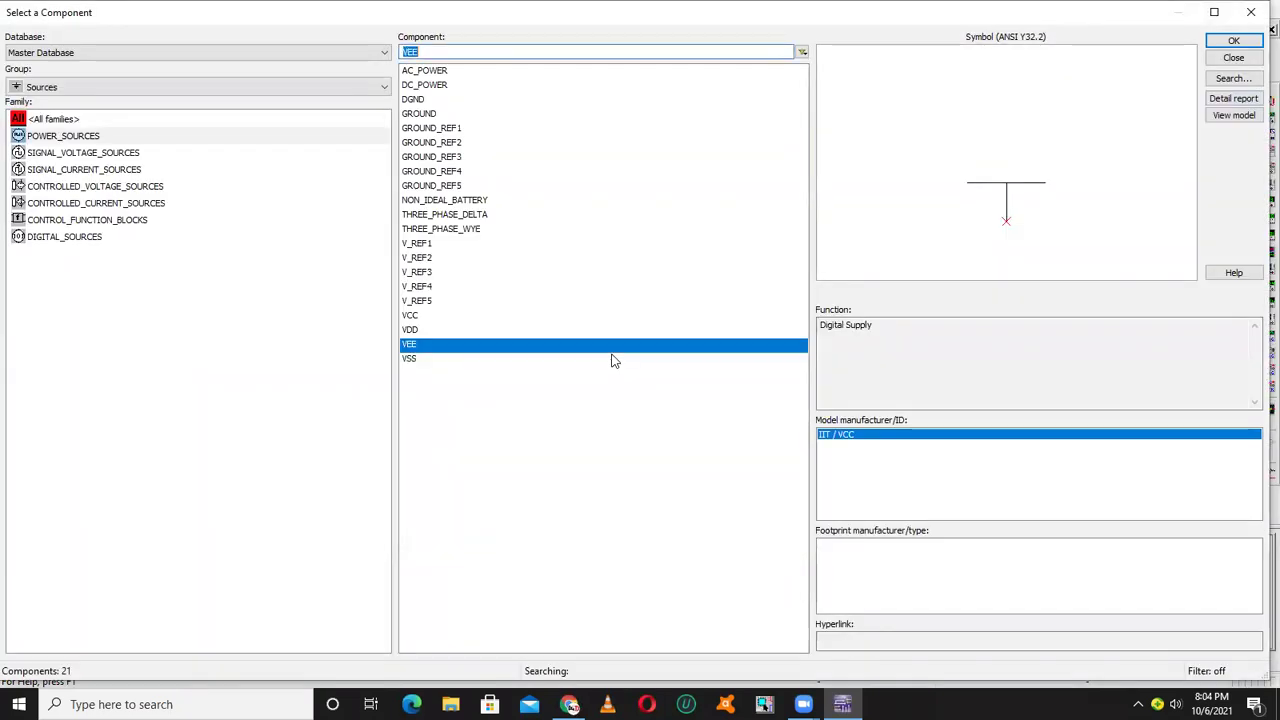
pyautogui.click(1255, 12)
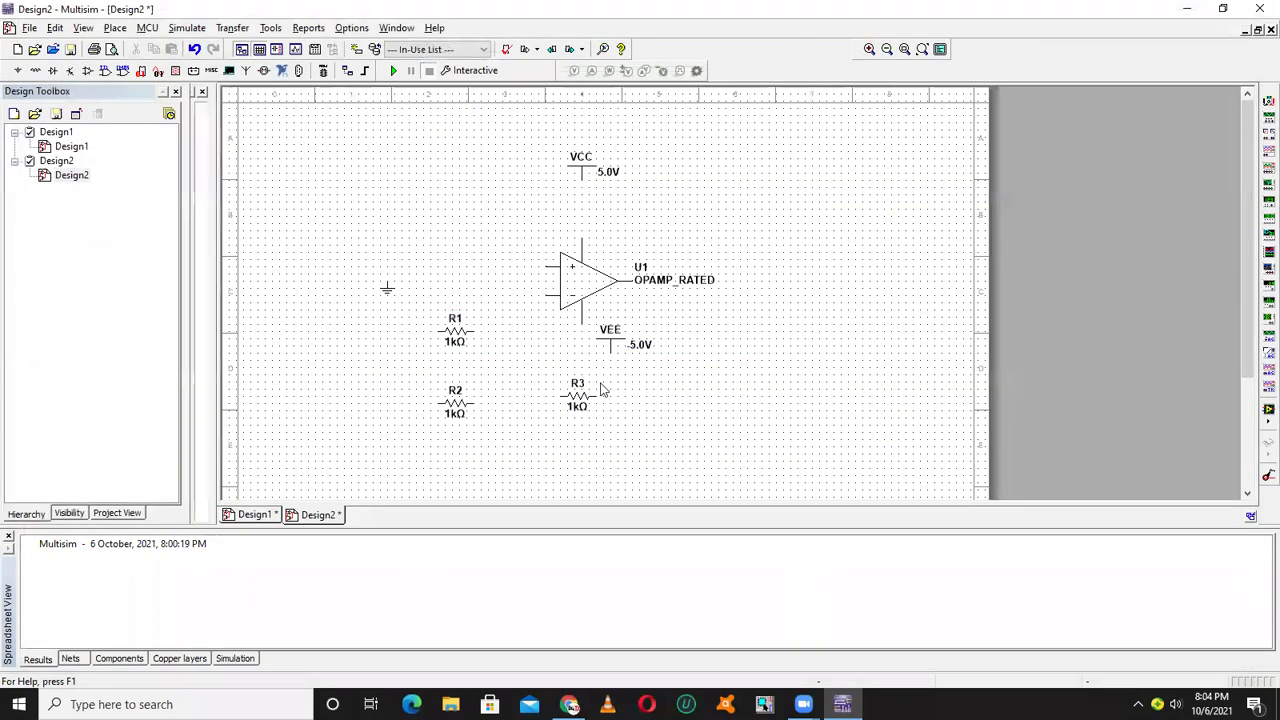
# Shift resistor R3 downward to make room beneath the op-amp
pyautogui.press('Down')
pyautogui.press('Down')
pyautogui.press('Down')
pyautogui.press('Down')
pyautogui.press('Down')
pyautogui.press('Down')
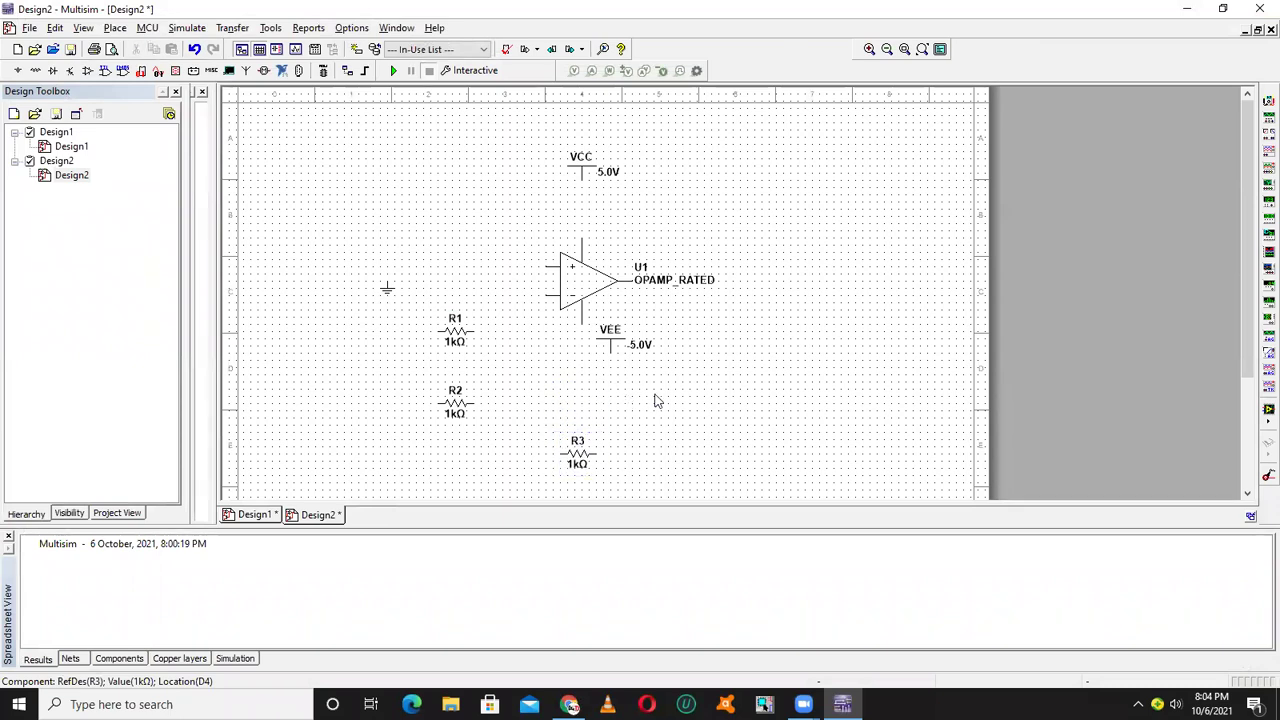
# Flip the VEE supply vertically so its terminal points up towards the op-amp
pyautogui.rightClick(612, 345)
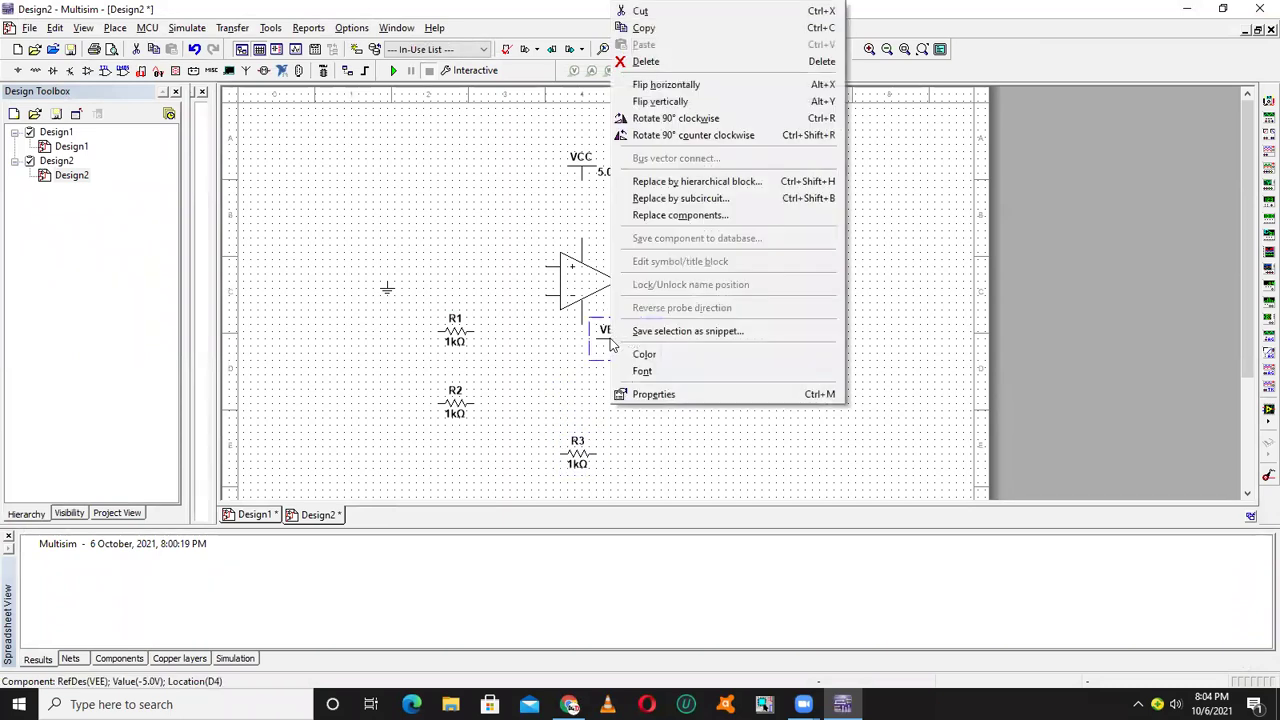
pyautogui.click(697, 88)
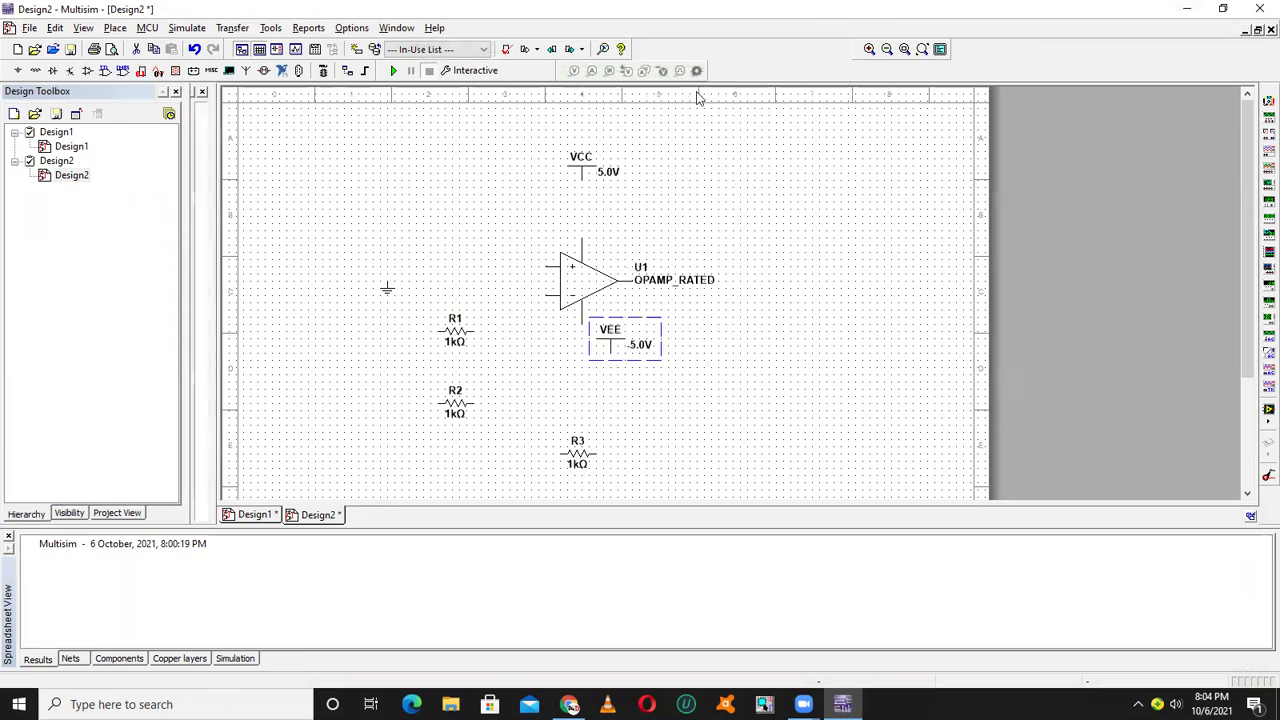
pyautogui.rightClick(607, 340)
pyautogui.click(680, 102)
# Move the VEE supply into line below the op-amp's lower supply pin and deselect it
pyautogui.press('Left')
pyautogui.press('Left')
pyautogui.press('Left')
pyautogui.press('Down')
pyautogui.press('Left')
pyautogui.press('Down')
pyautogui.press('Down')
pyautogui.press('Down')
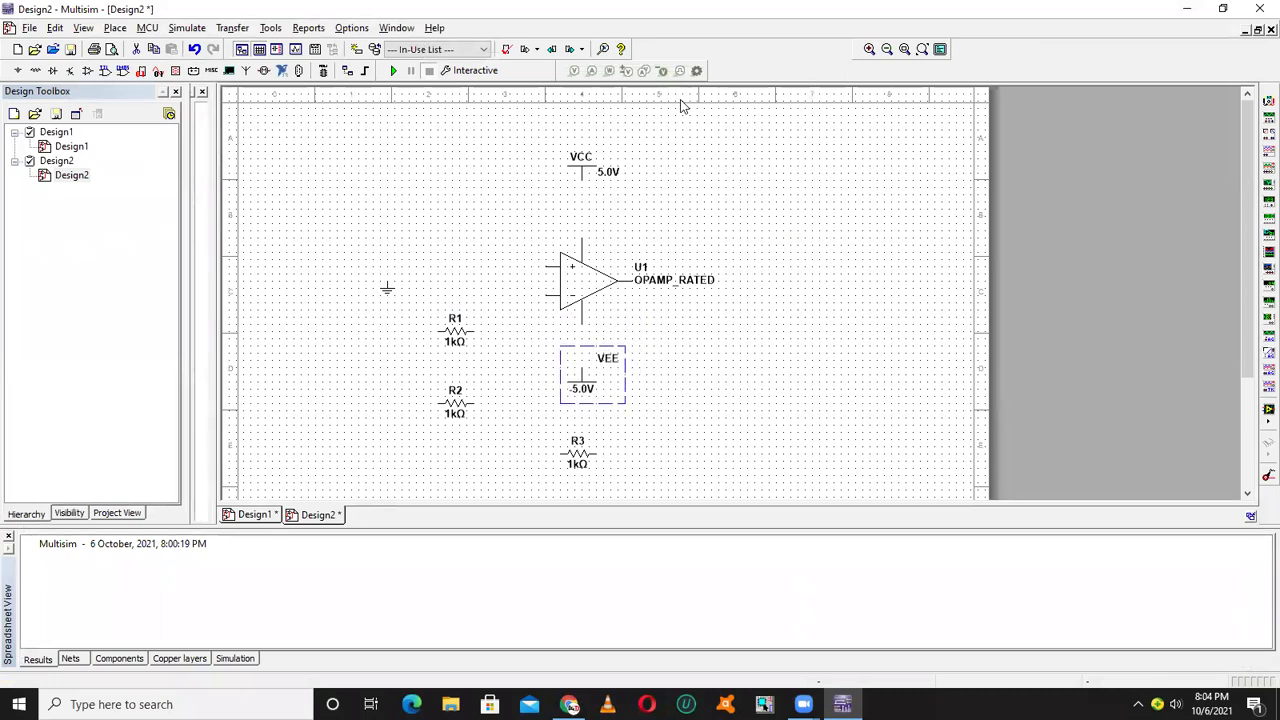
pyautogui.click(746, 342)
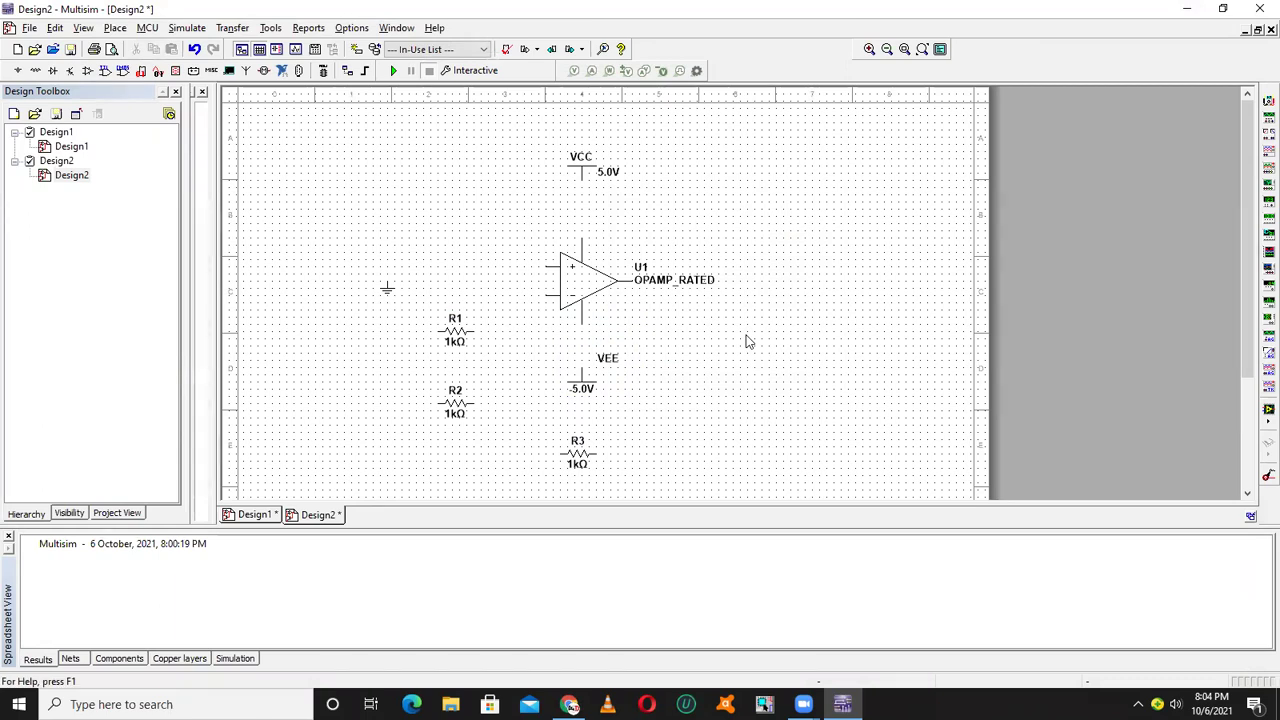
# Place a multimeter to the right of the op-amp
pyautogui.click(1262, 103)
pyautogui.press('Escape')
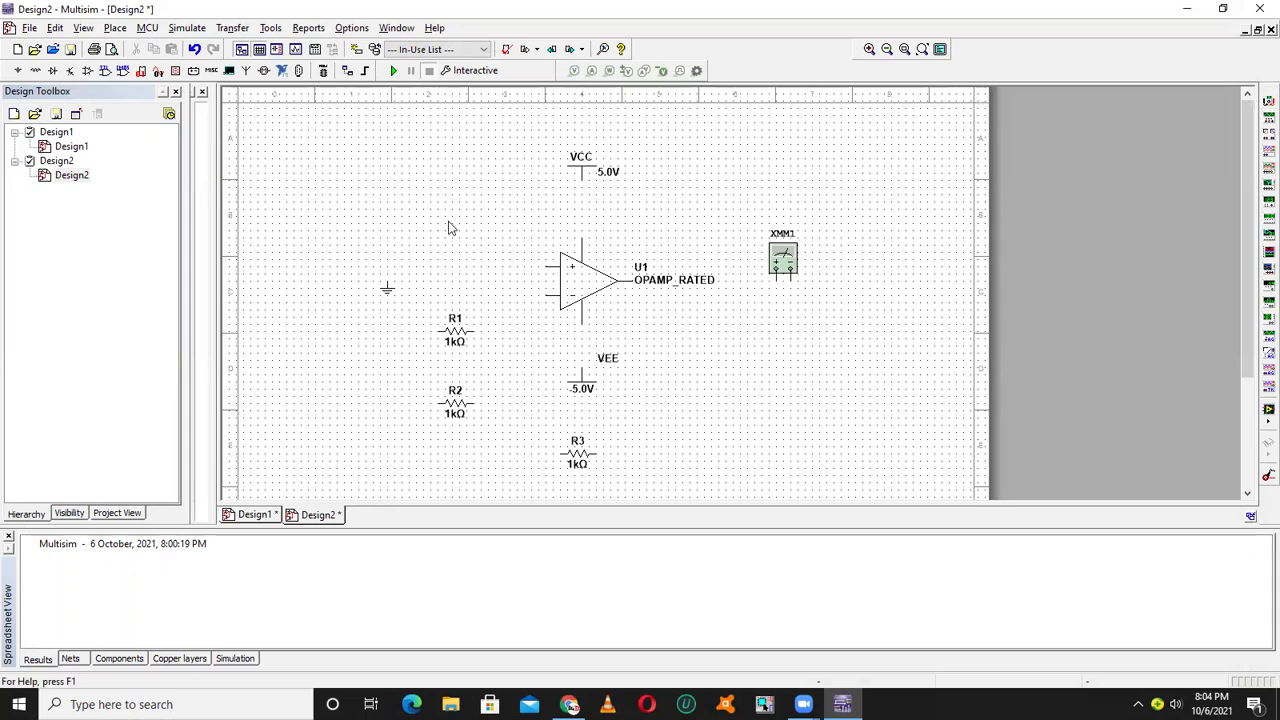
# Place two DC_POWER sources, one to the left of R1 and one to the left of R2
pyautogui.rightClick(449, 228)
pyautogui.click(473, 234)
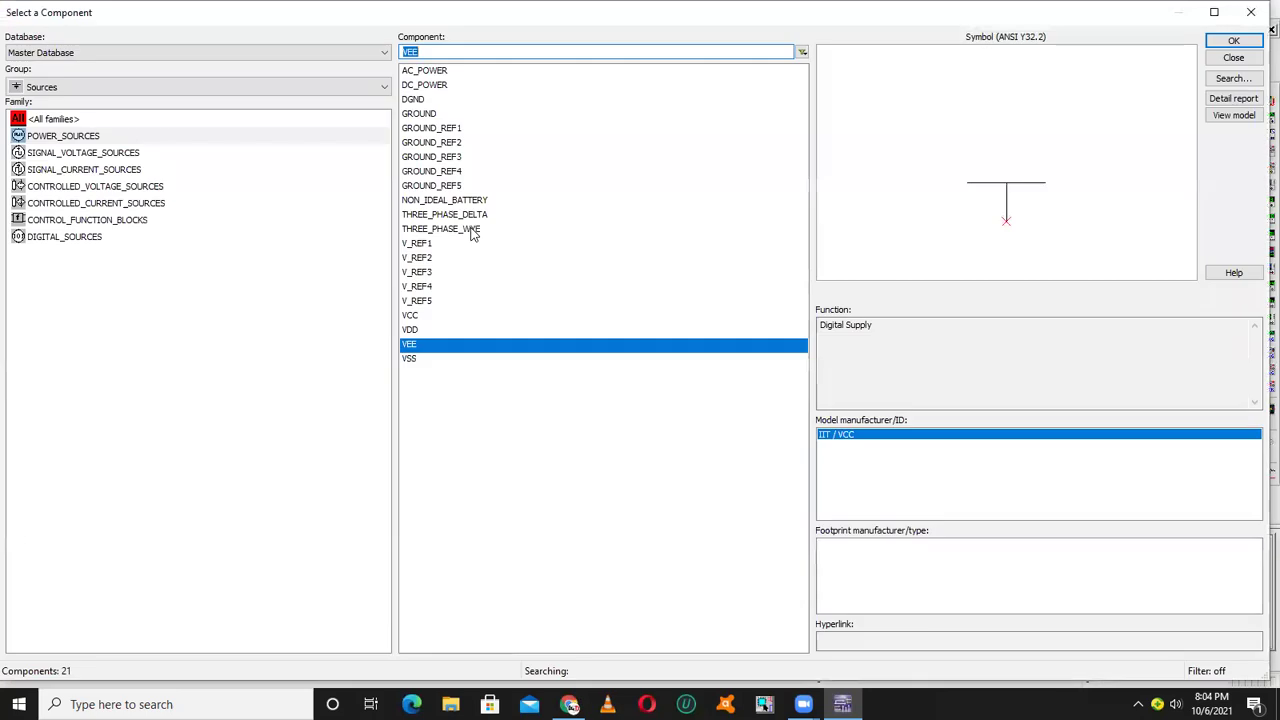
pyautogui.click(412, 86)
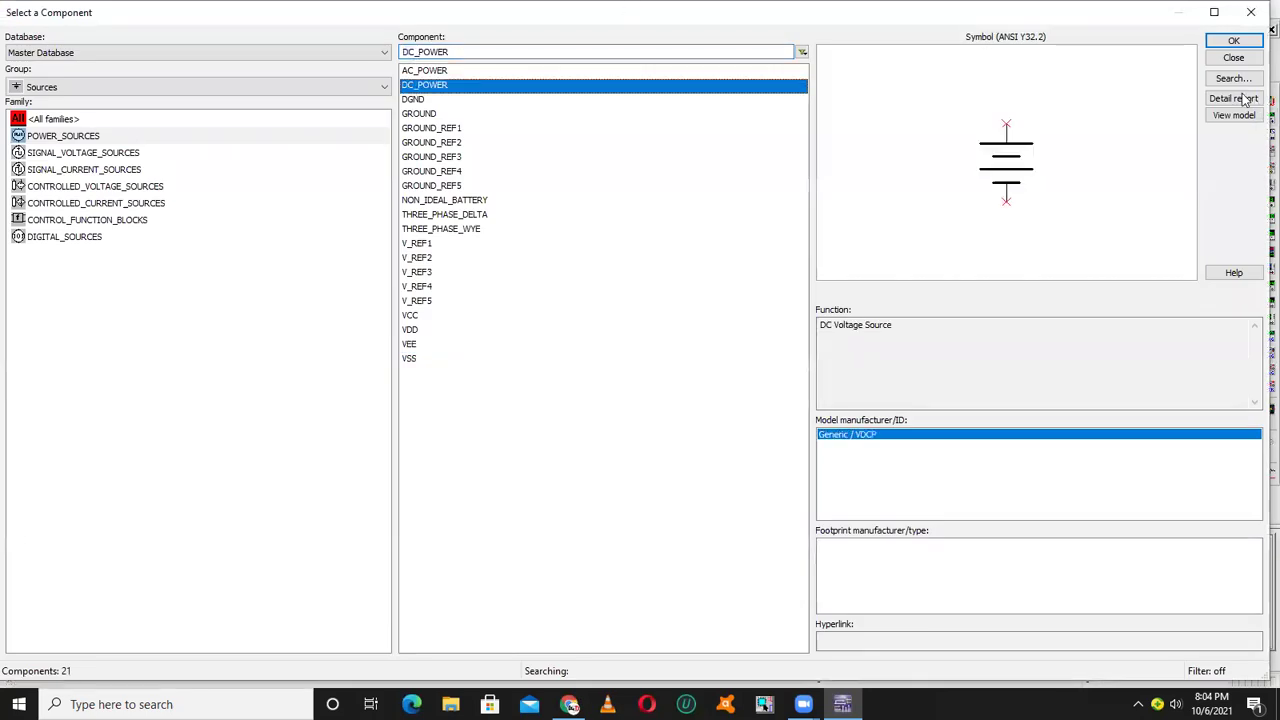
pyautogui.click(1233, 41)
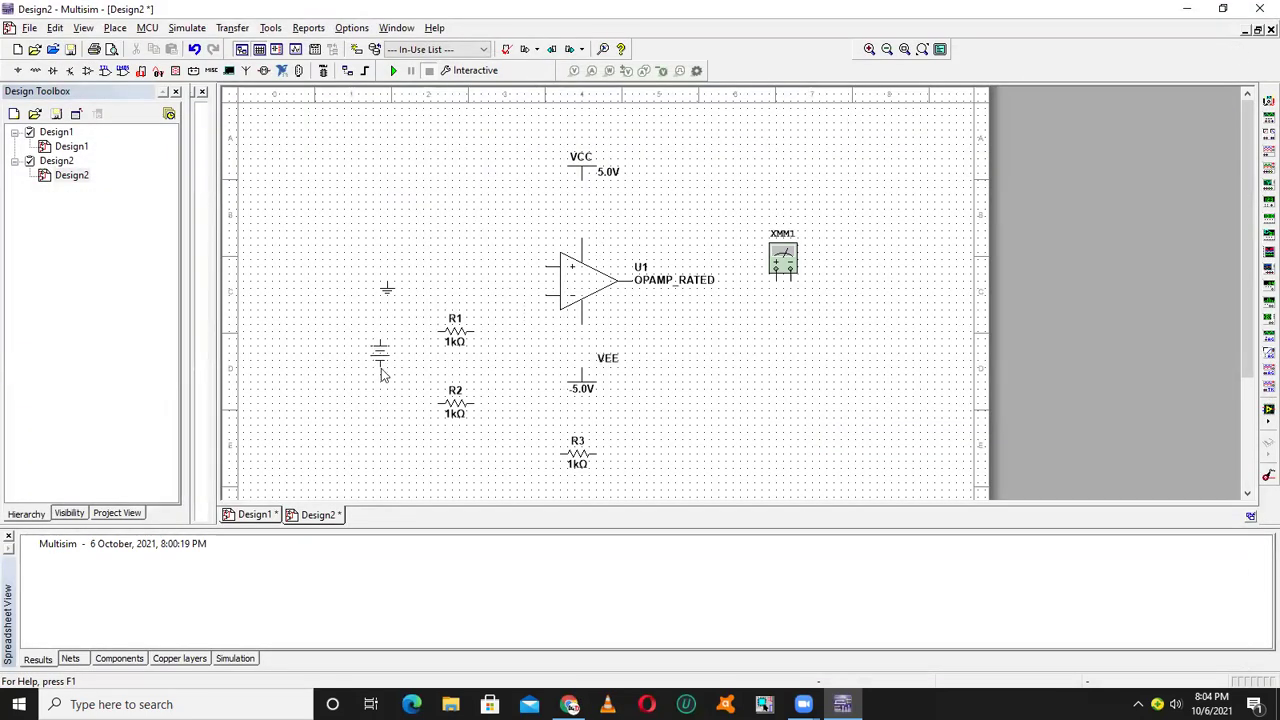
pyautogui.click(380, 372)
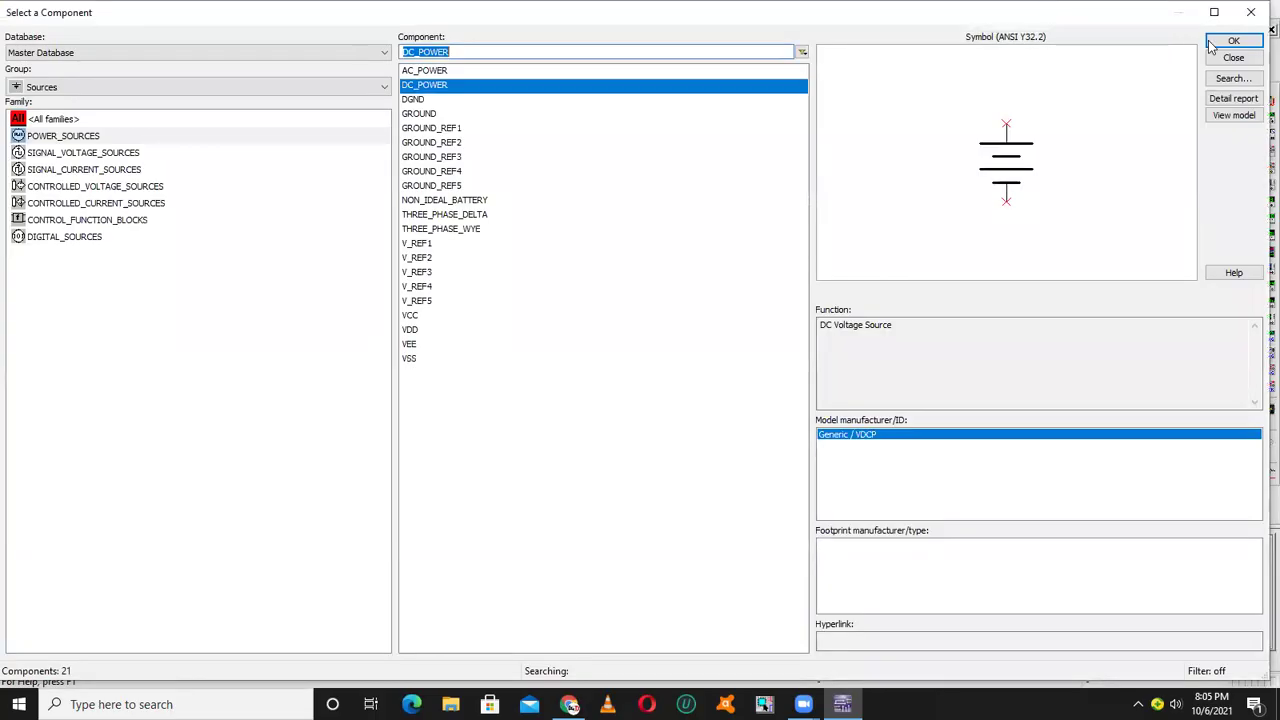
pyautogui.click(1225, 43)
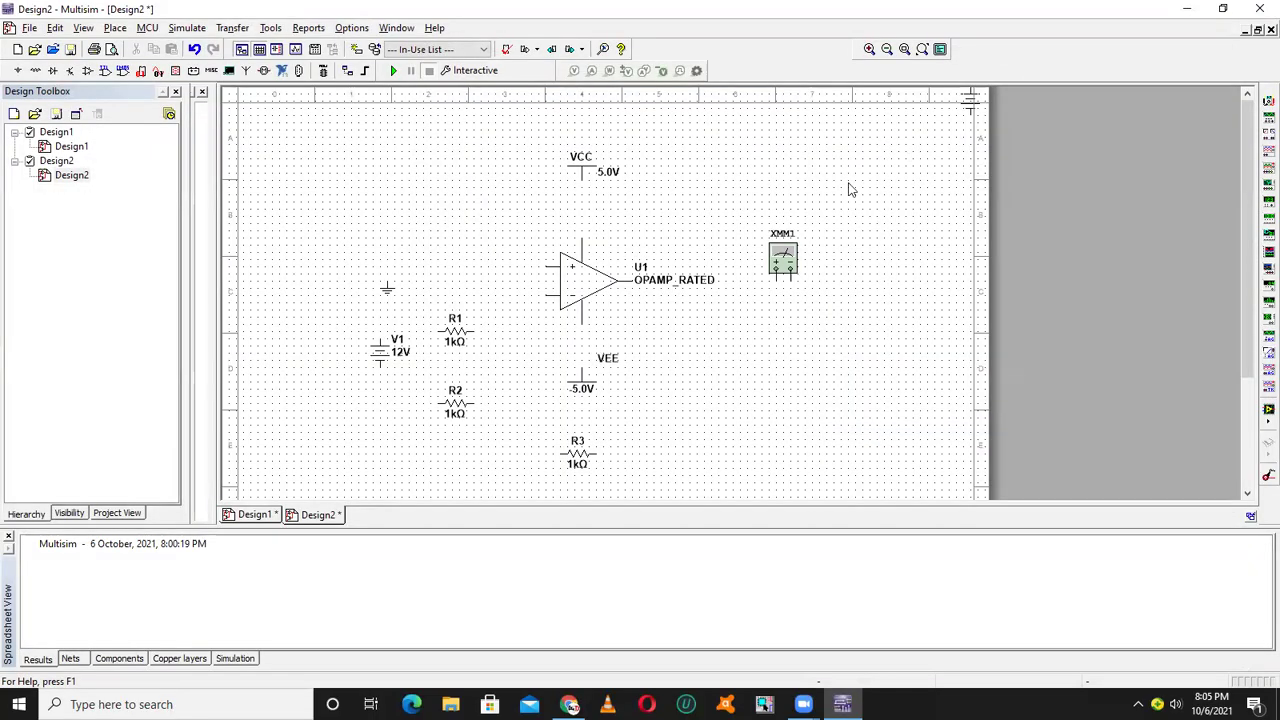
pyautogui.click(398, 450)
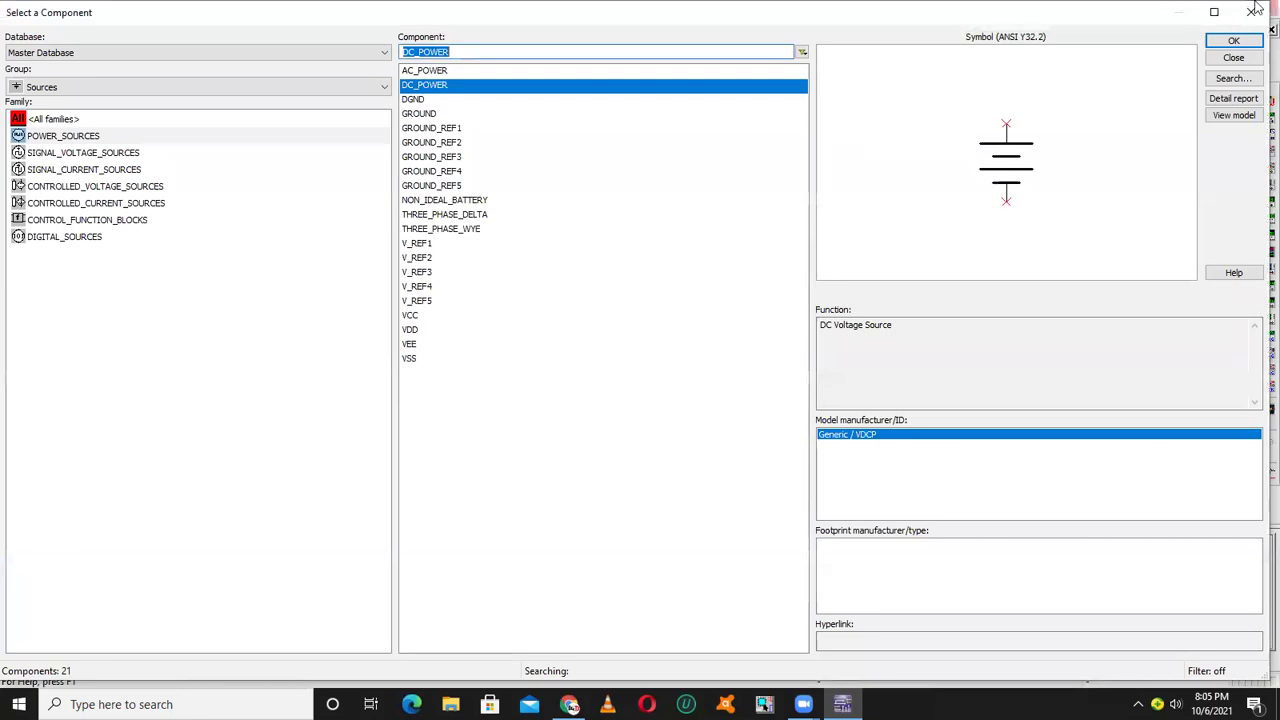
pyautogui.click(1252, 12)
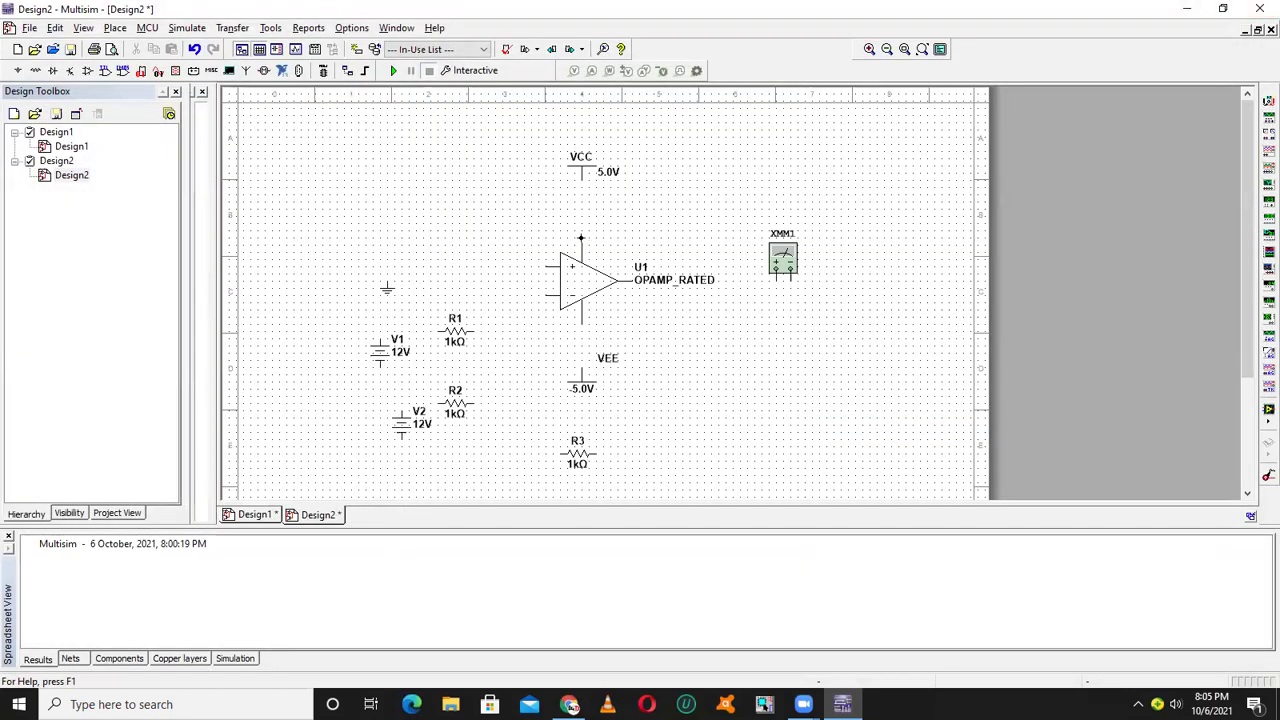
# Wire the op-amp's supply pins to VCC above and VEE below
pyautogui.click(578, 213)
pyautogui.click(578, 182)
pyautogui.click(578, 368)
# Wire the op-amp's non-inverting input to ground and straighten the wire's horizontal run
pyautogui.click(546, 267)
pyautogui.click(386, 272)
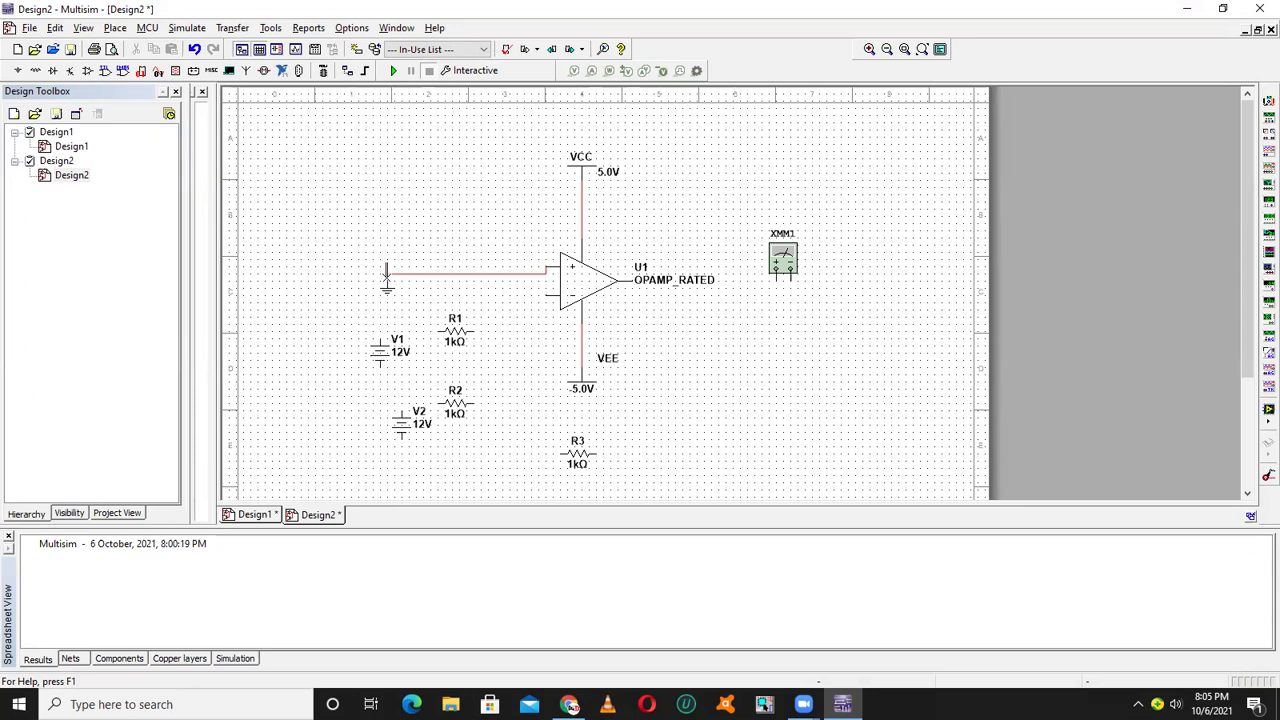
pyautogui.click(412, 273)
pyautogui.click(462, 310)
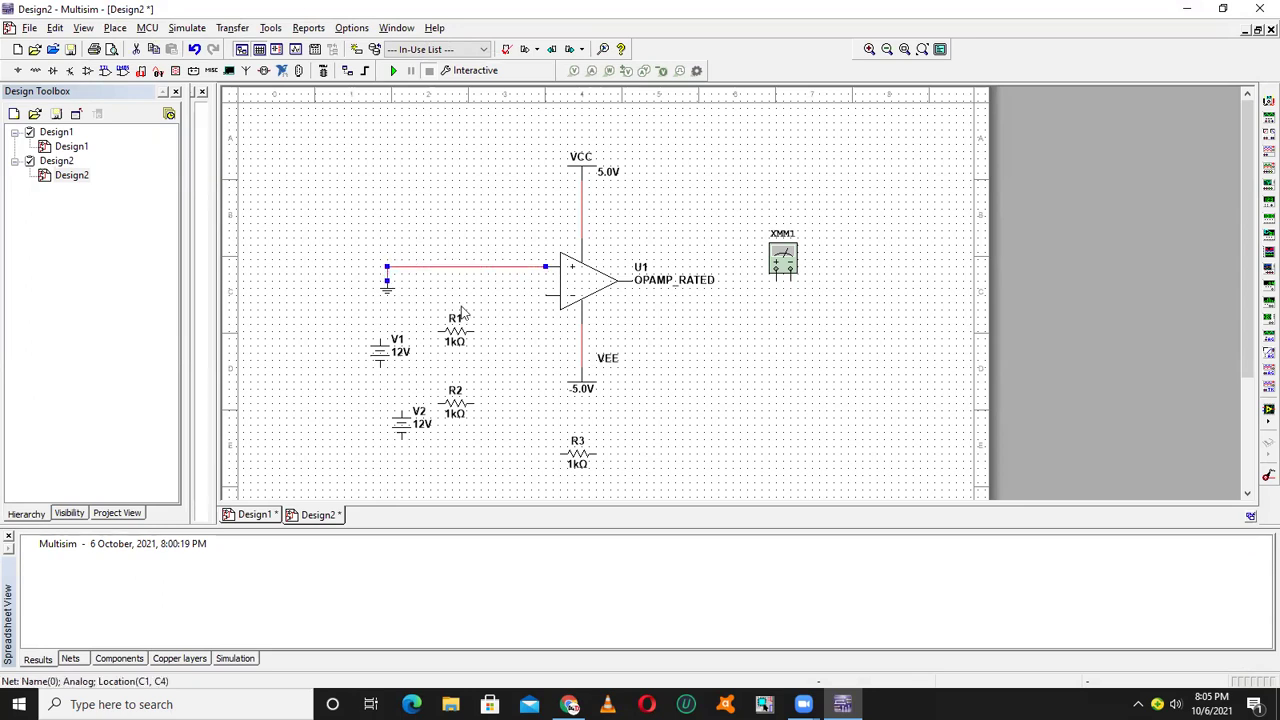
# Wire R1 between the top terminal of V1 and the op-amp's inverting input
pyautogui.click(477, 331)
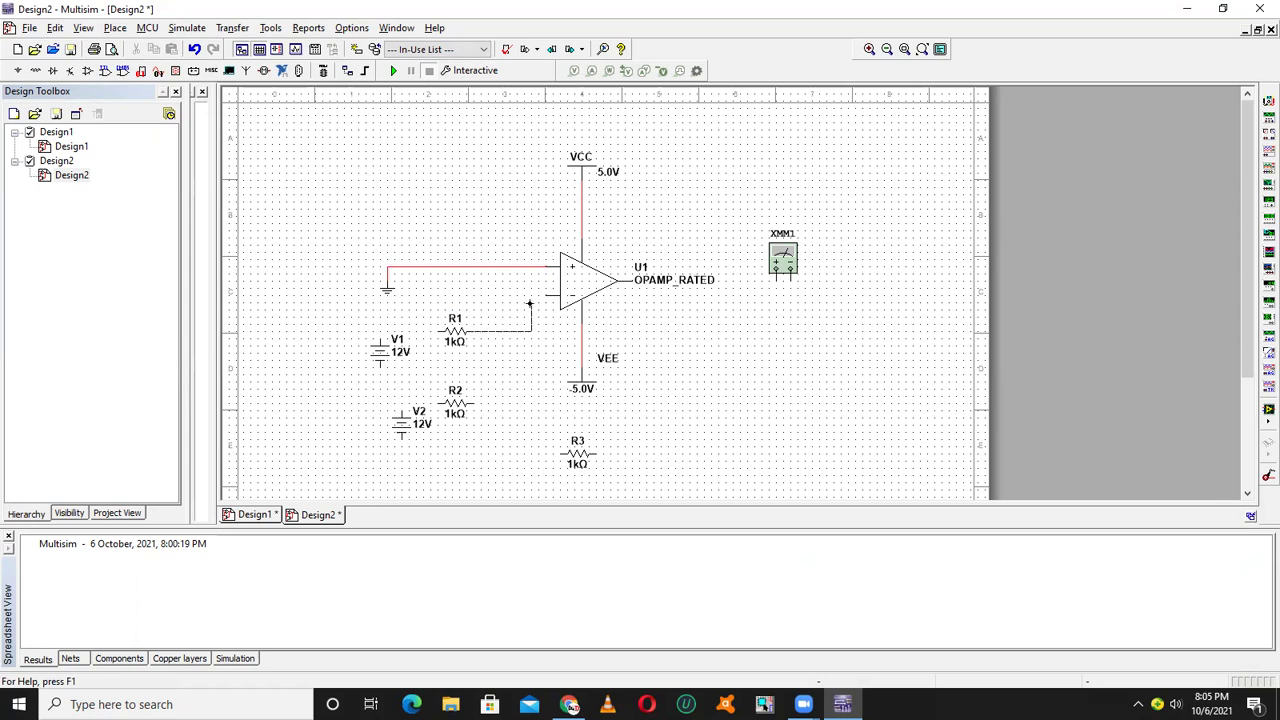
pyautogui.click(545, 296)
pyautogui.moveTo(380, 331); pyautogui.dragTo(438, 331)
# Wire R2 between the top terminal of V2 and the line joining R1 to the inverting input
pyautogui.click(472, 401)
pyautogui.click(500, 333)
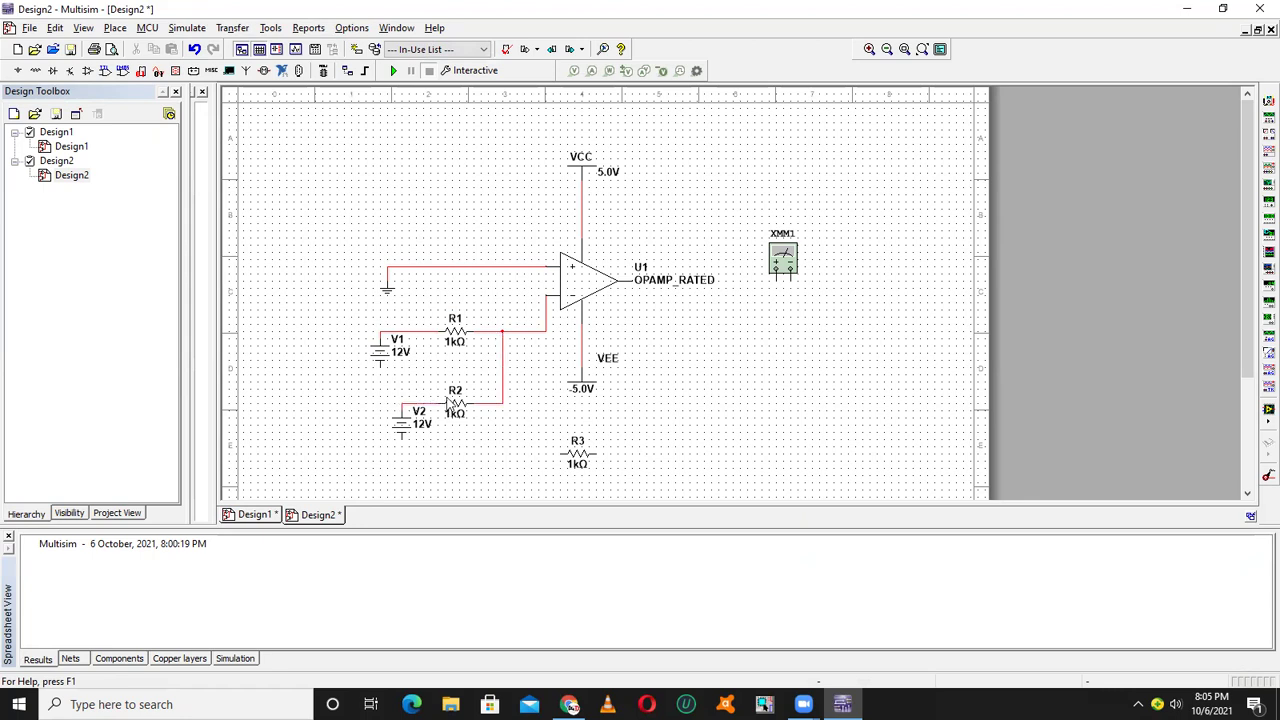
# Wire R3 as the feedback resistor between the op-amp's inverting-input line and its output
pyautogui.click(561, 454)
pyautogui.click(518, 333)
pyautogui.click(597, 454)
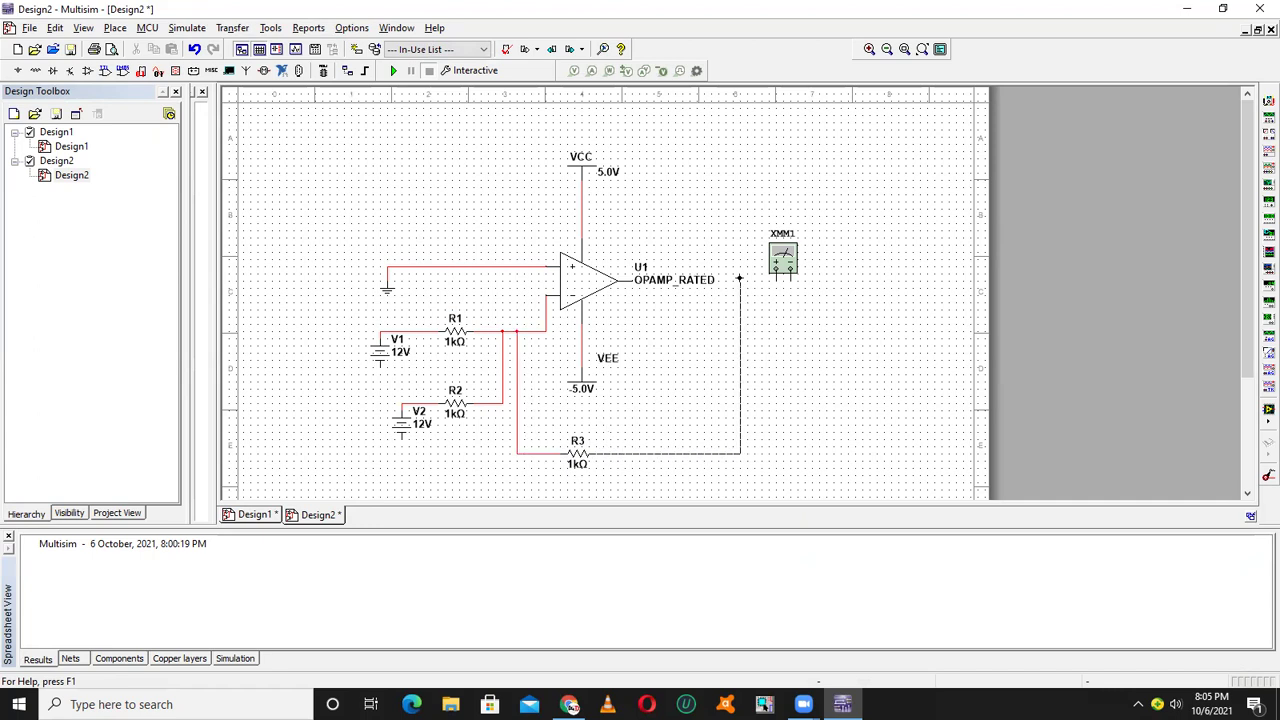
pyautogui.click(631, 280)
# Open the saved design Summing Op-amp.ms14, check Design1 and return to the summing circuit
pyautogui.click(34, 50)
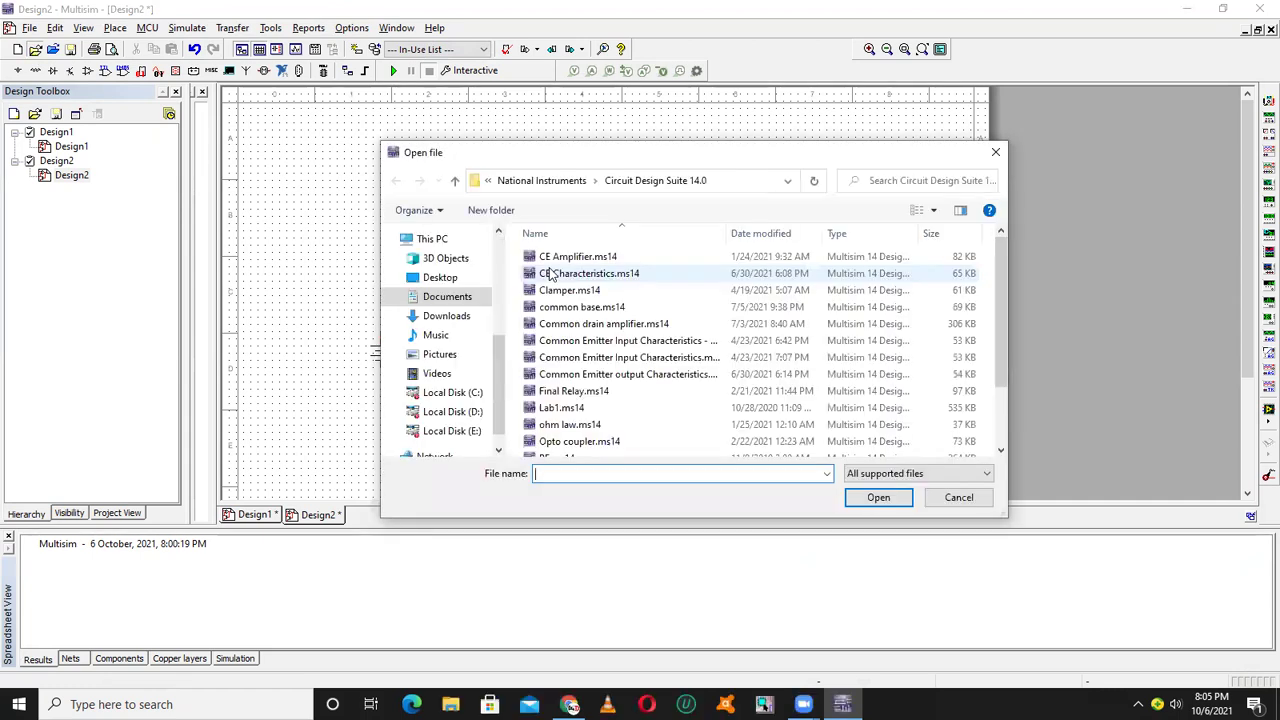
pyautogui.moveTo(1005, 307); pyautogui.dragTo(997, 407)
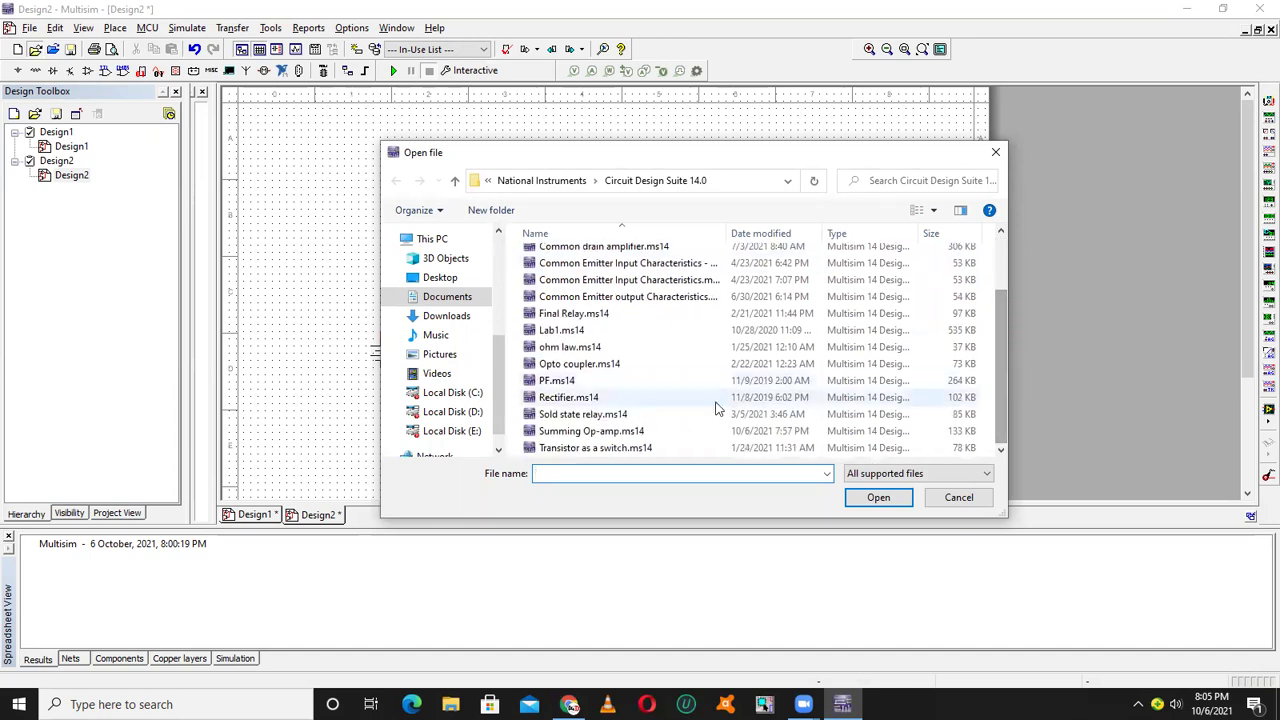
pyautogui.doubleClick(658, 432)
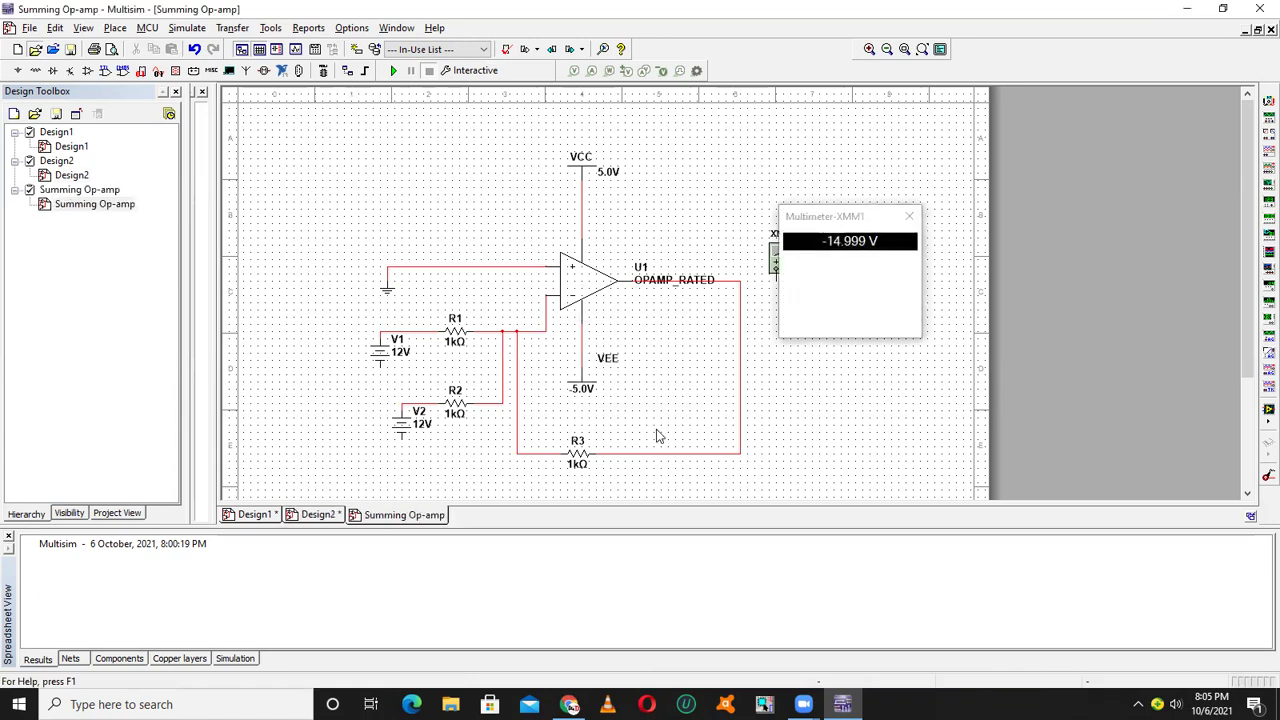
pyautogui.moveTo(803, 704)
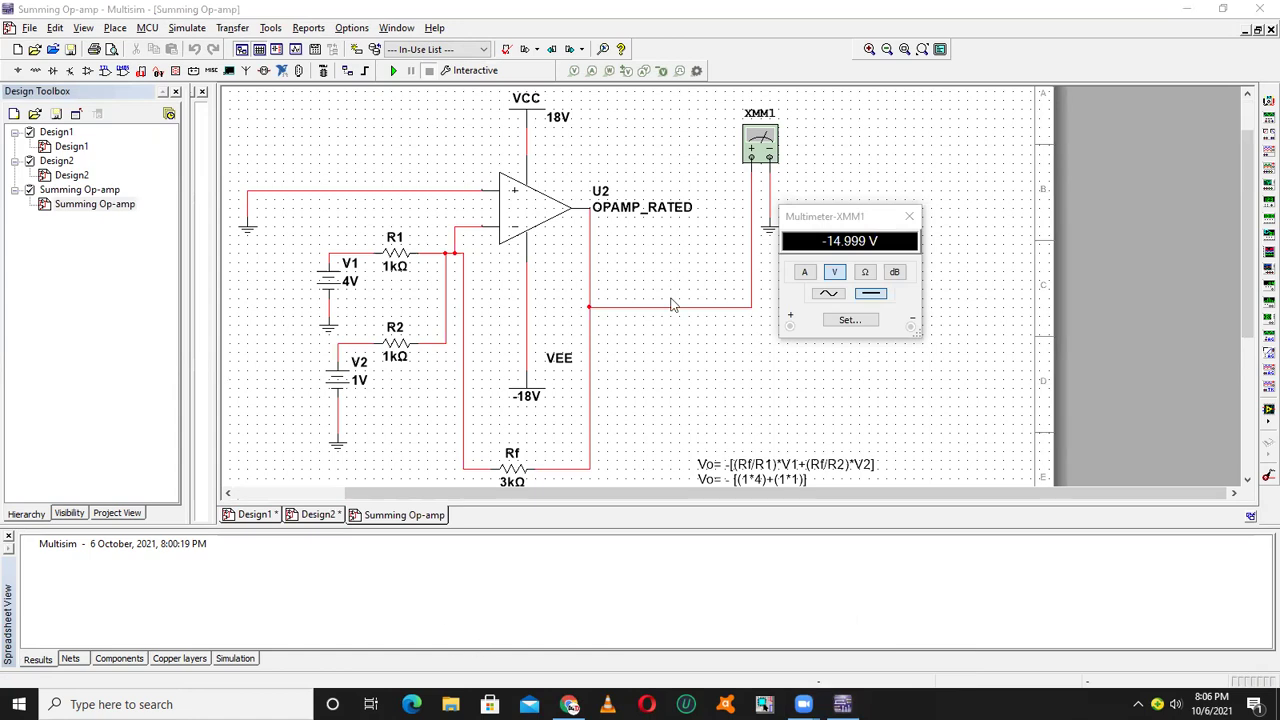
pyautogui.click(75, 148)
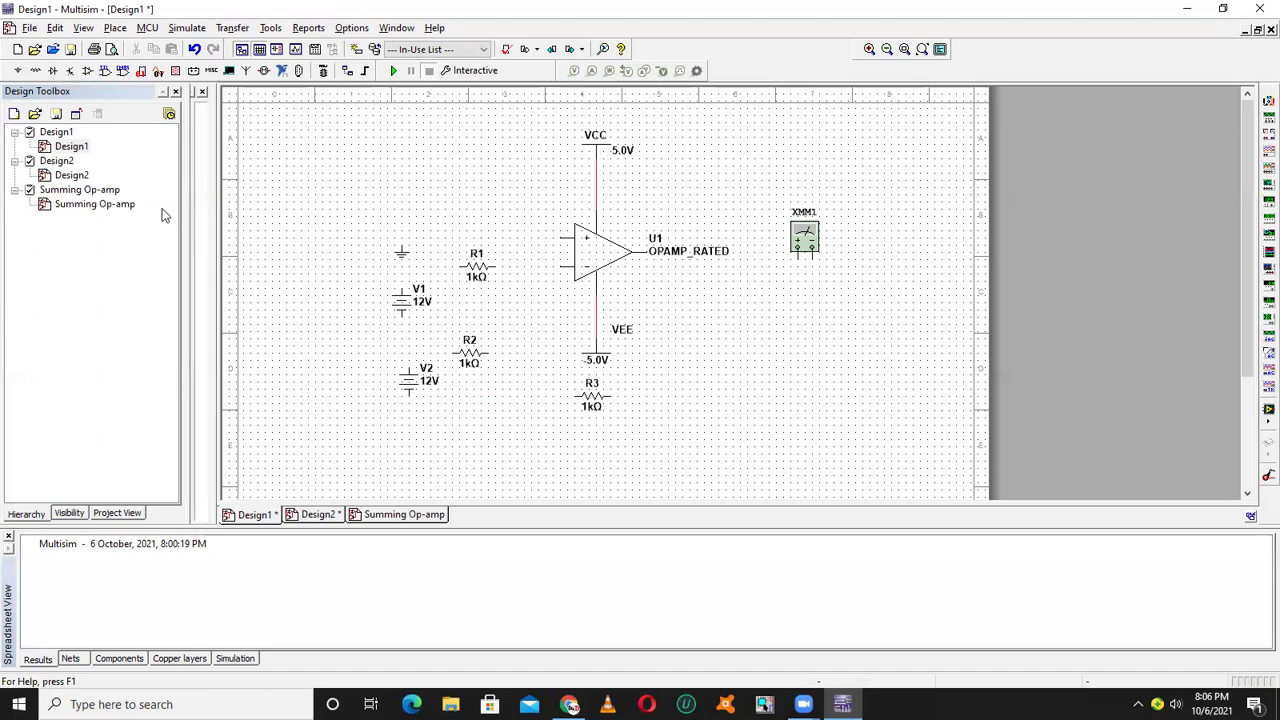
pyautogui.click(119, 210)
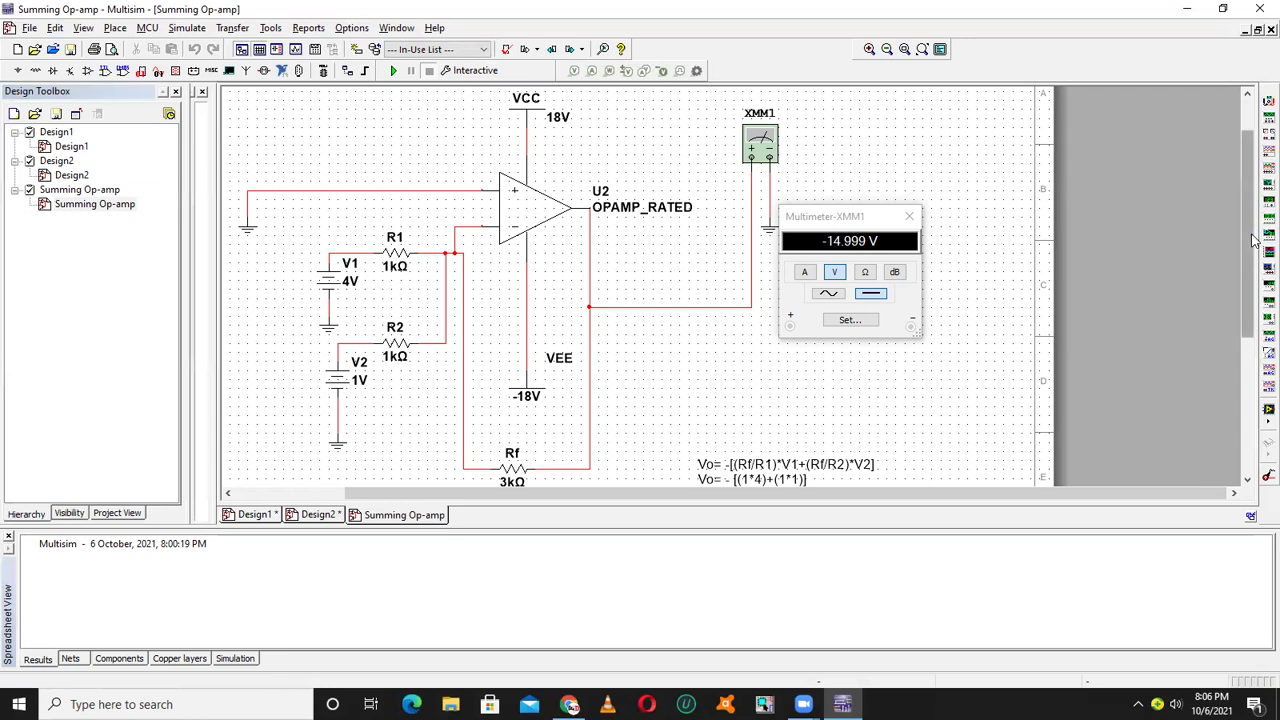
# Set the feedback resistor Rf to 1 kΩ in the Summing Op-amp design
pyautogui.moveTo(1255, 240); pyautogui.dragTo(1251, 286)
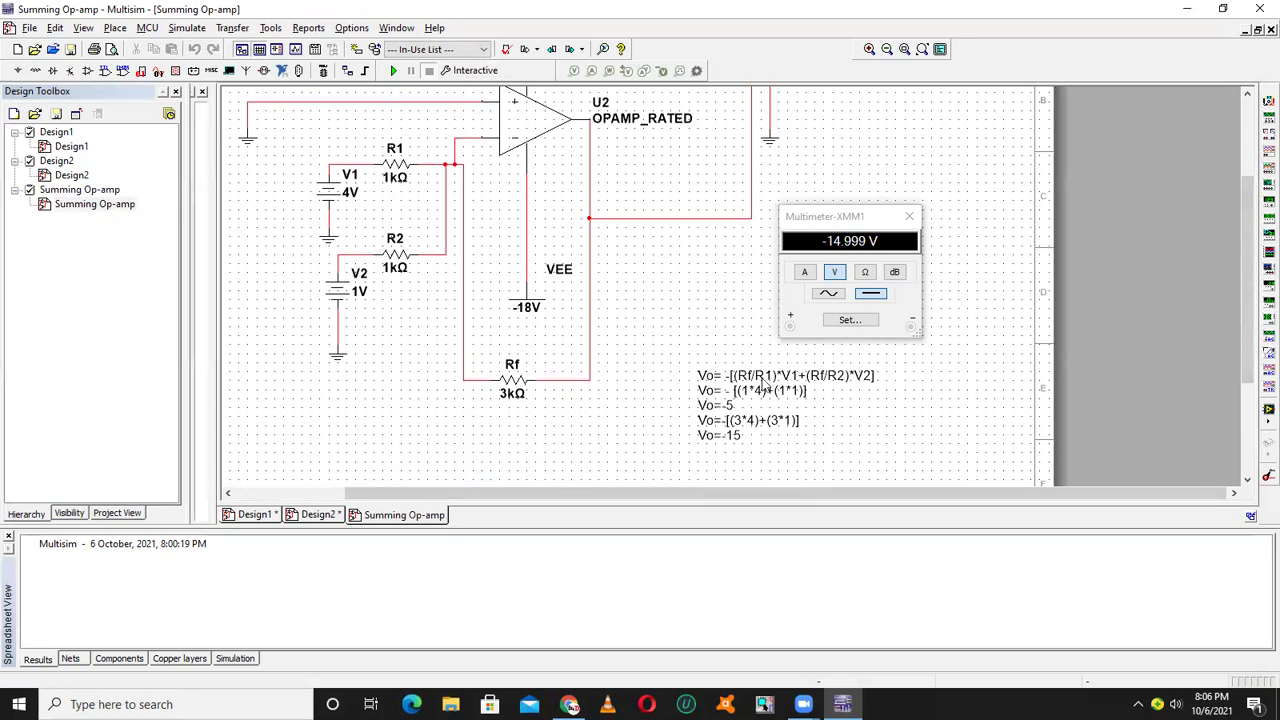
pyautogui.click(512, 393)
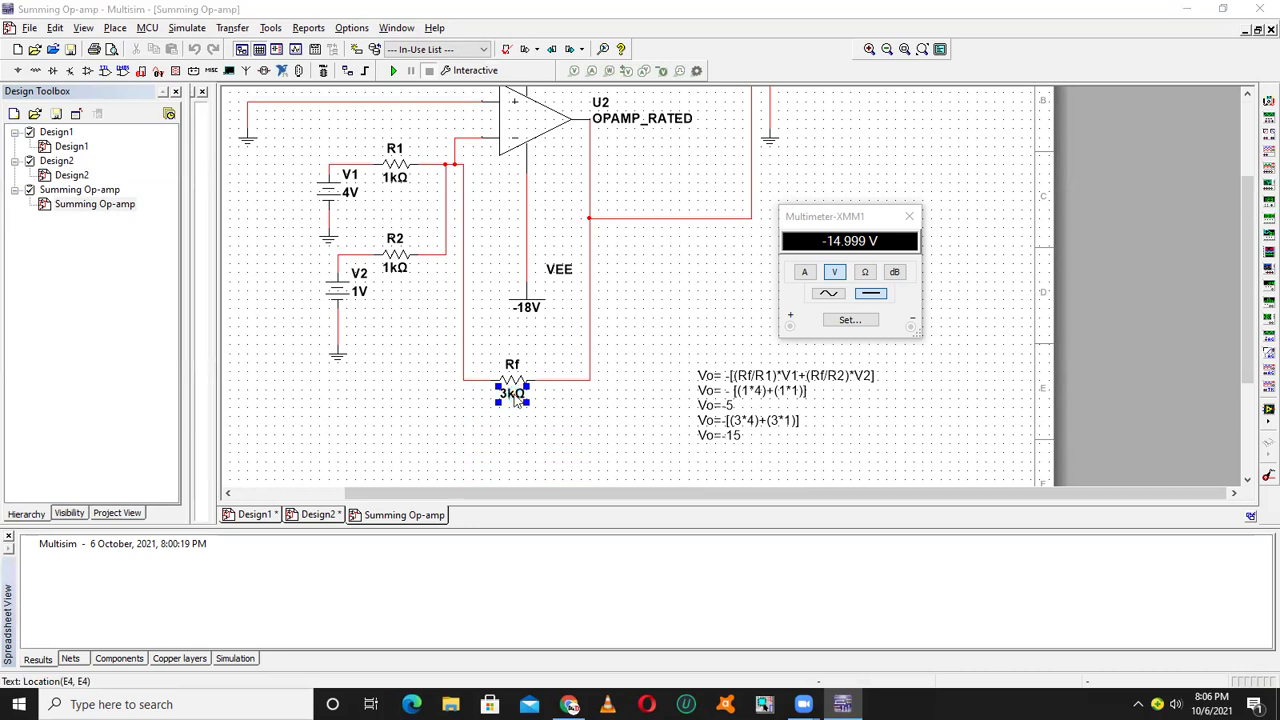
pyautogui.doubleClick(512, 393)
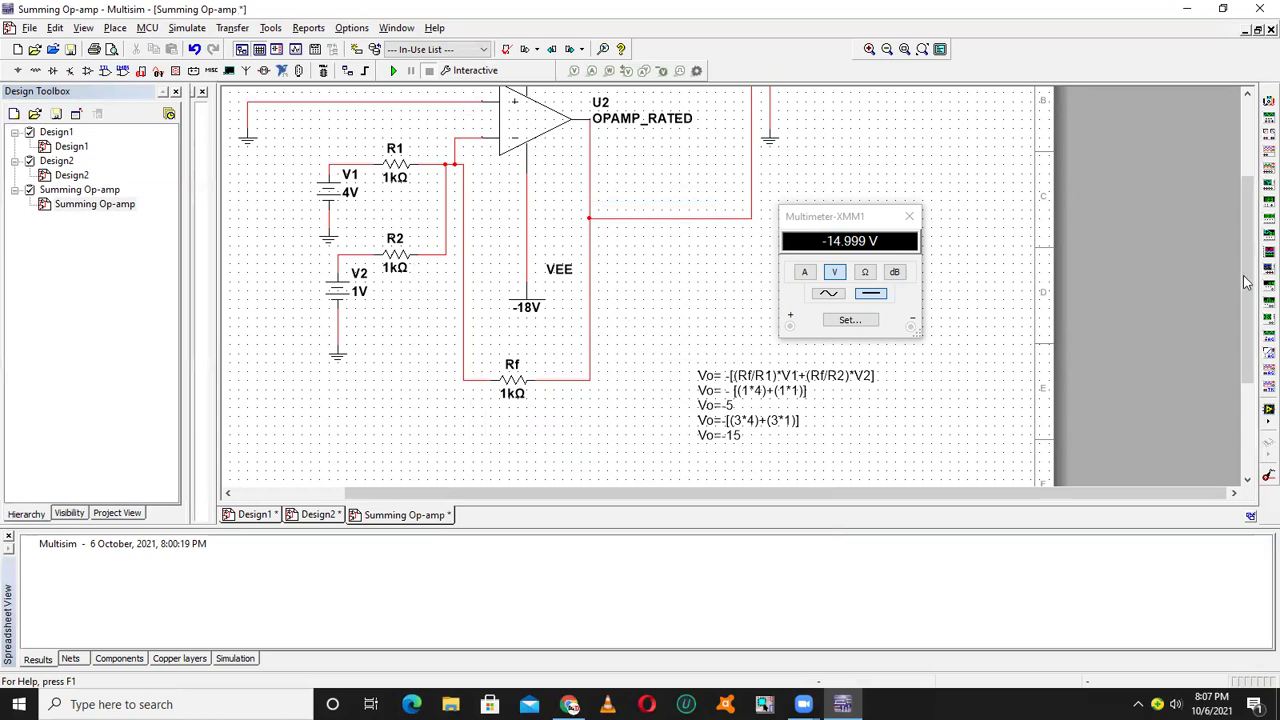
# Simulate the summing amplifier with Rf at 1 kΩ, read the output voltage on multimeter XMM1 and stop the run
pyautogui.moveTo(1245, 285); pyautogui.dragTo(1245, 269)
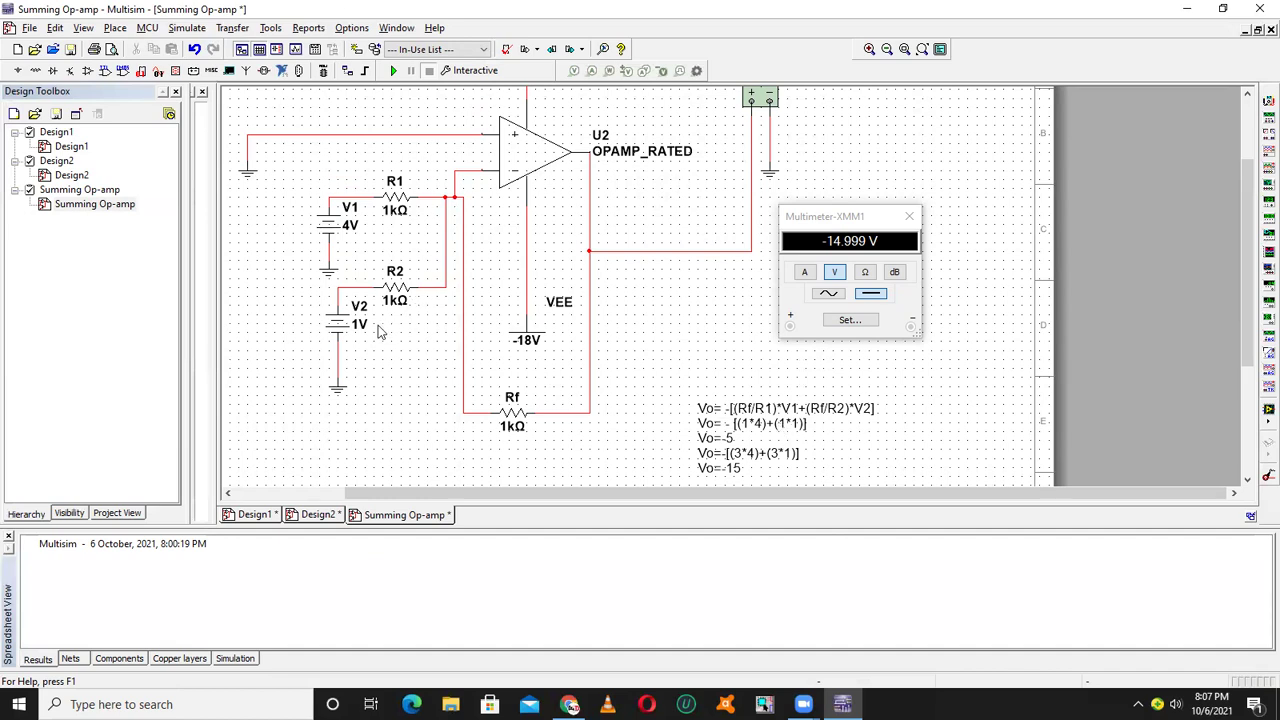
pyautogui.moveTo(1245, 217); pyautogui.dragTo(1245, 201)
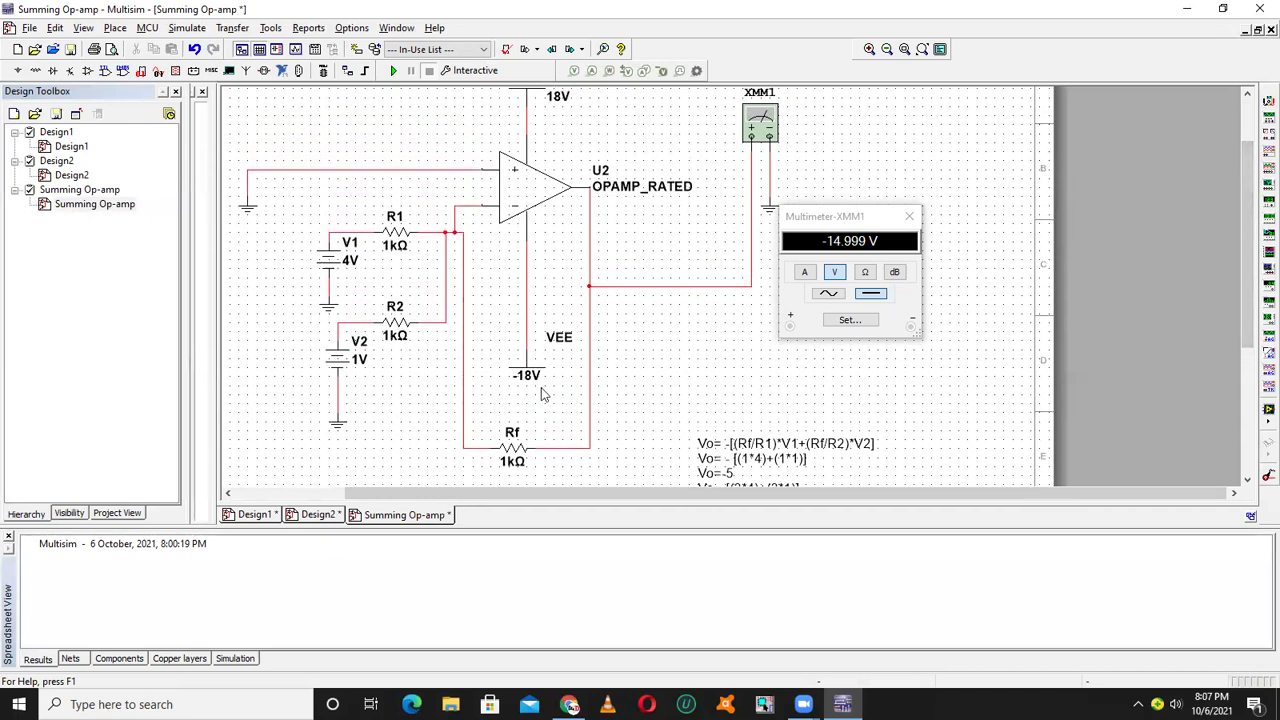
pyautogui.click(393, 72)
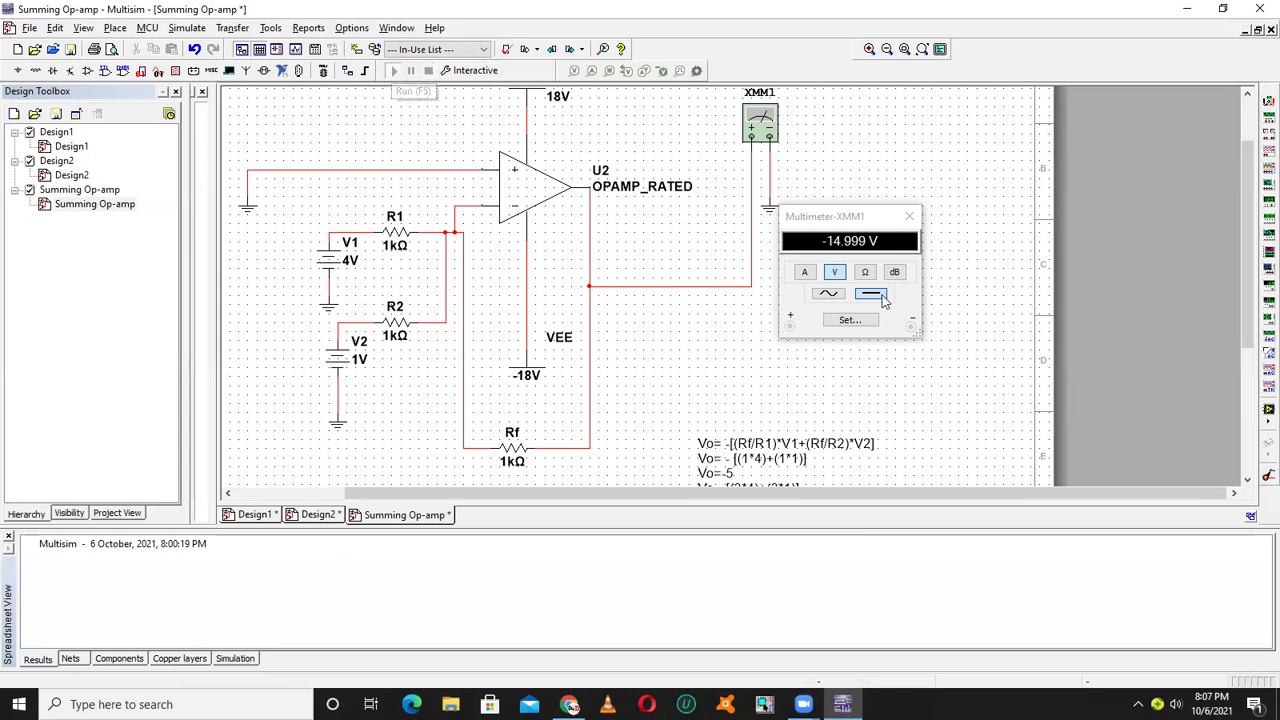
pyautogui.click(404, 70)
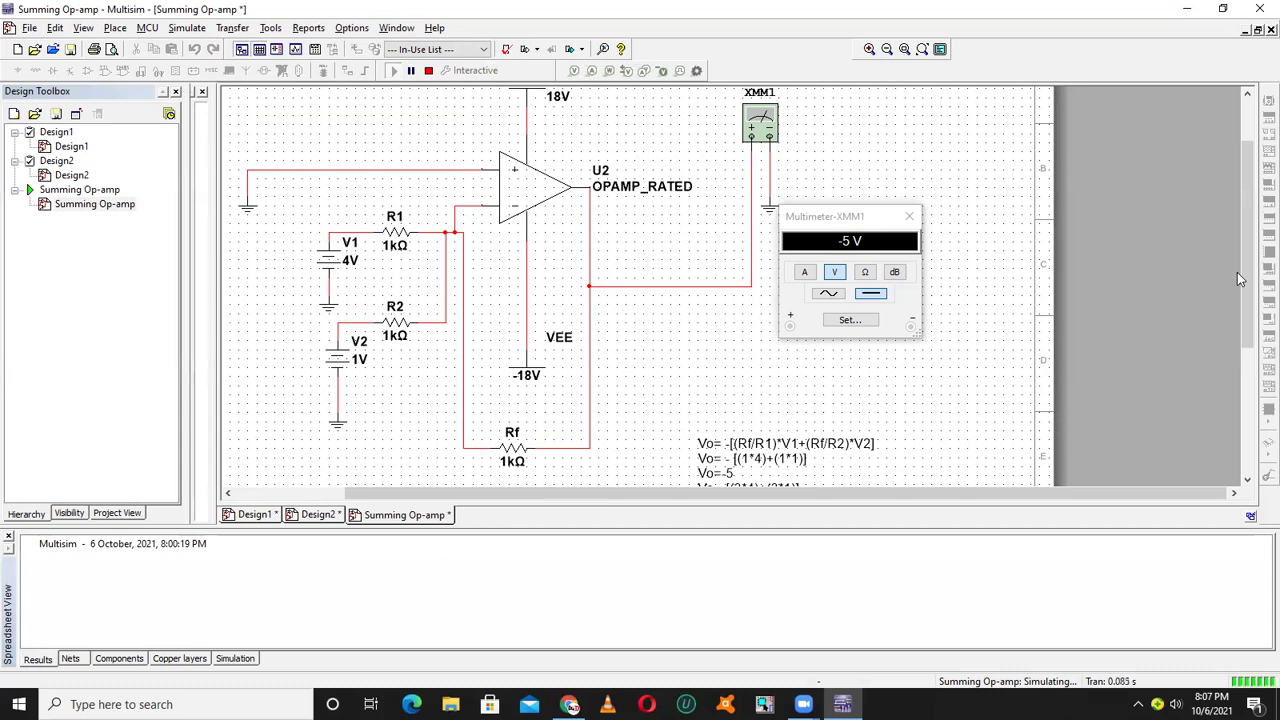
pyautogui.click(428, 74)
# Set the feedback resistor Rf to 2 kΩ
pyautogui.click(516, 466)
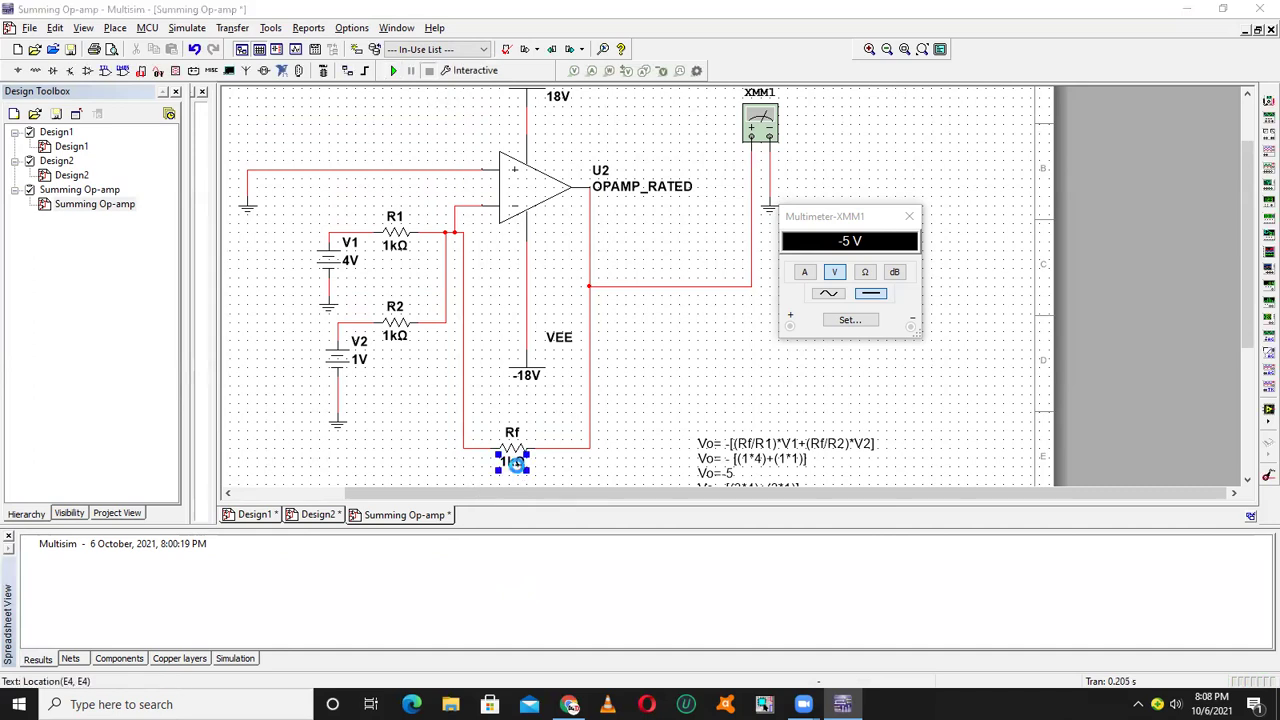
pyautogui.doubleClick(514, 463)
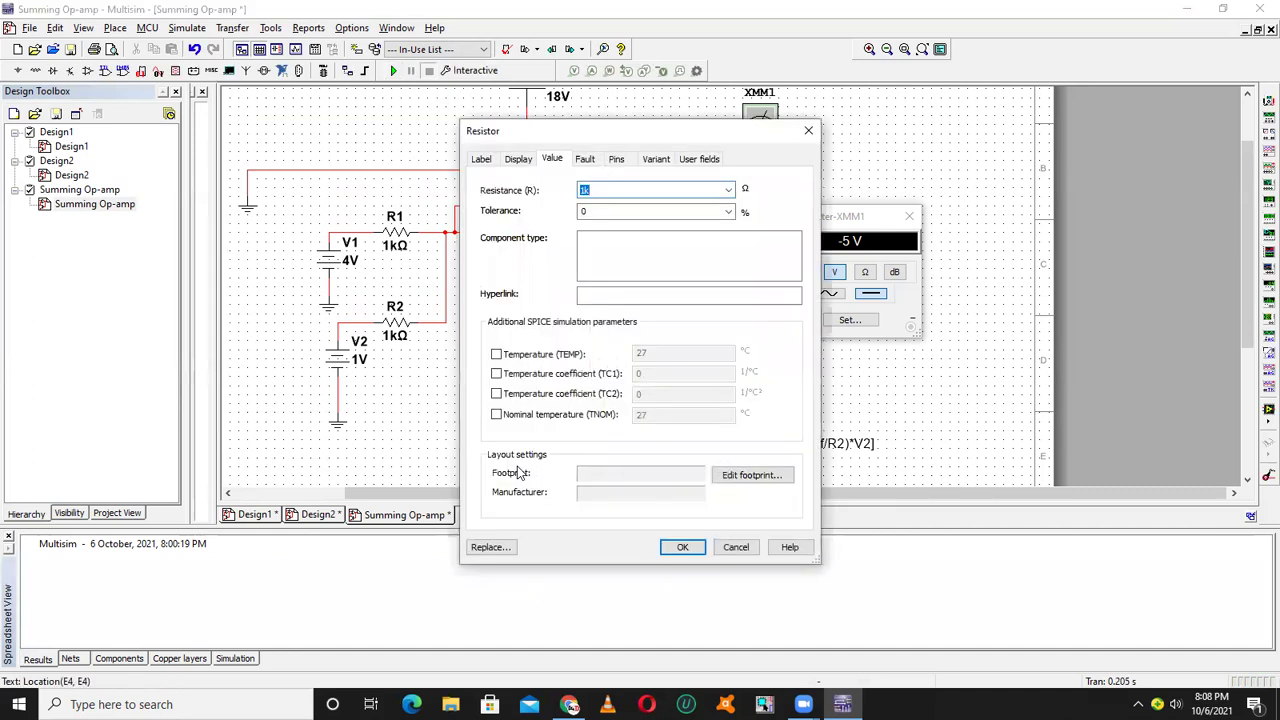
pyautogui.press('Right')
pyautogui.press('BackSpace')
pyautogui.press('BackSpace')
pyautogui.write('2k')
pyautogui.press('Return')
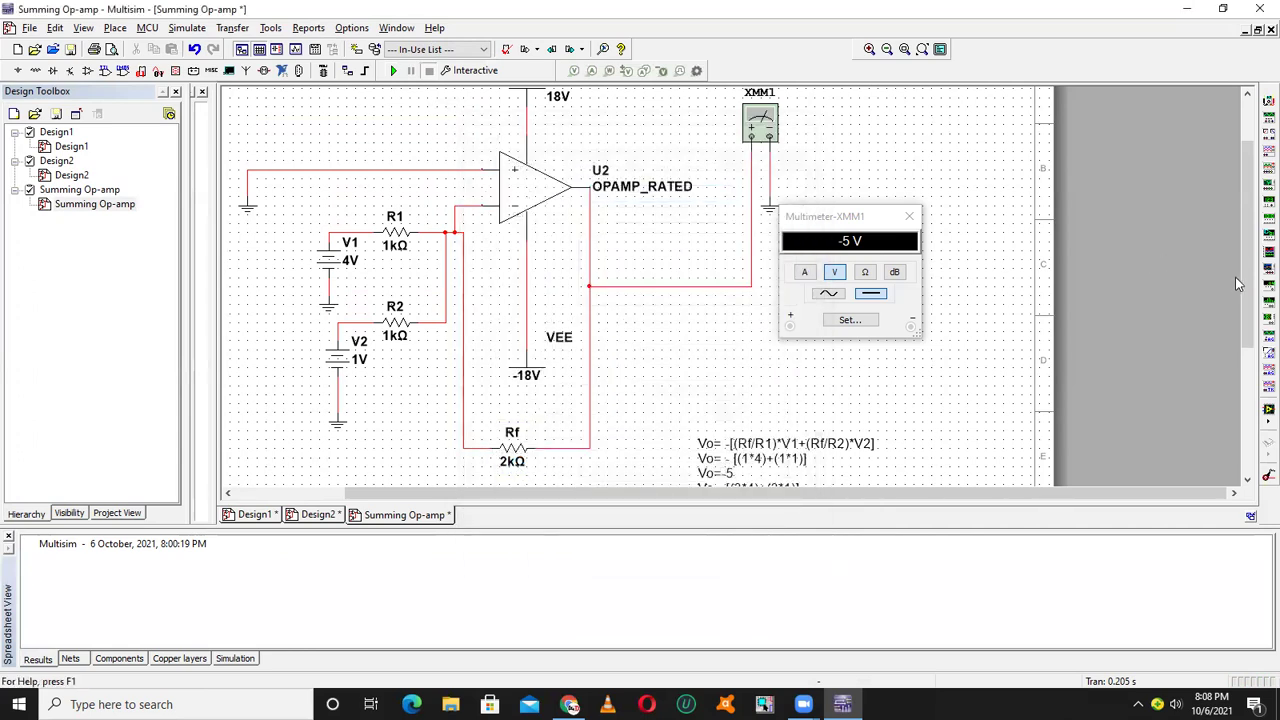
# Simulate the circuit with Rf at 2 kΩ, read the output on multimeter XMM1 and stop the run
pyautogui.moveTo(1252, 287); pyautogui.dragTo(1252, 307)
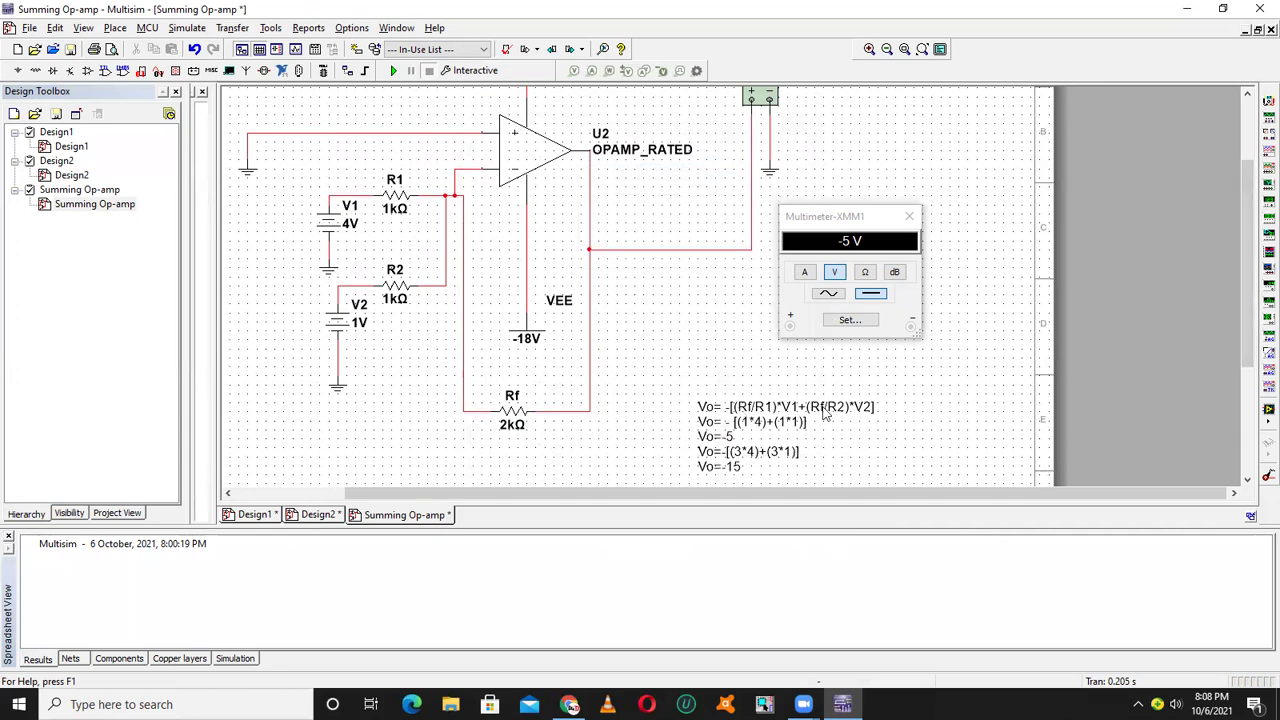
pyautogui.click(393, 71)
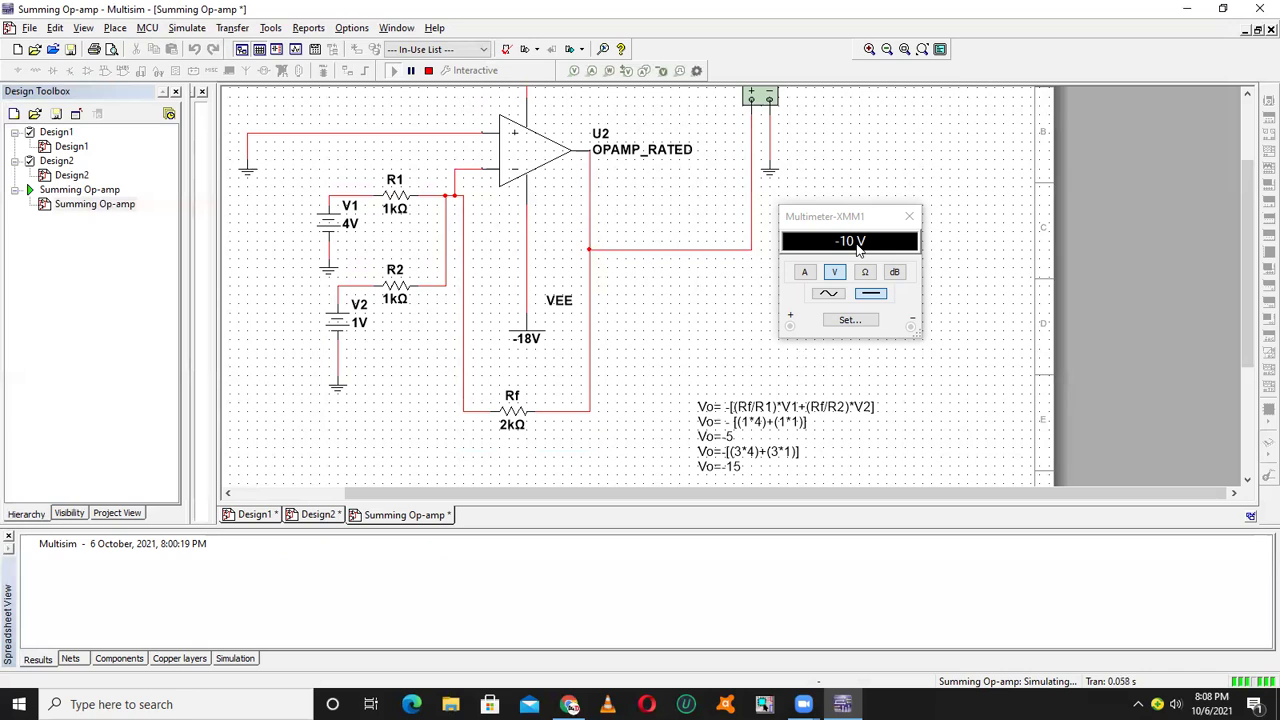
pyautogui.click(428, 70)
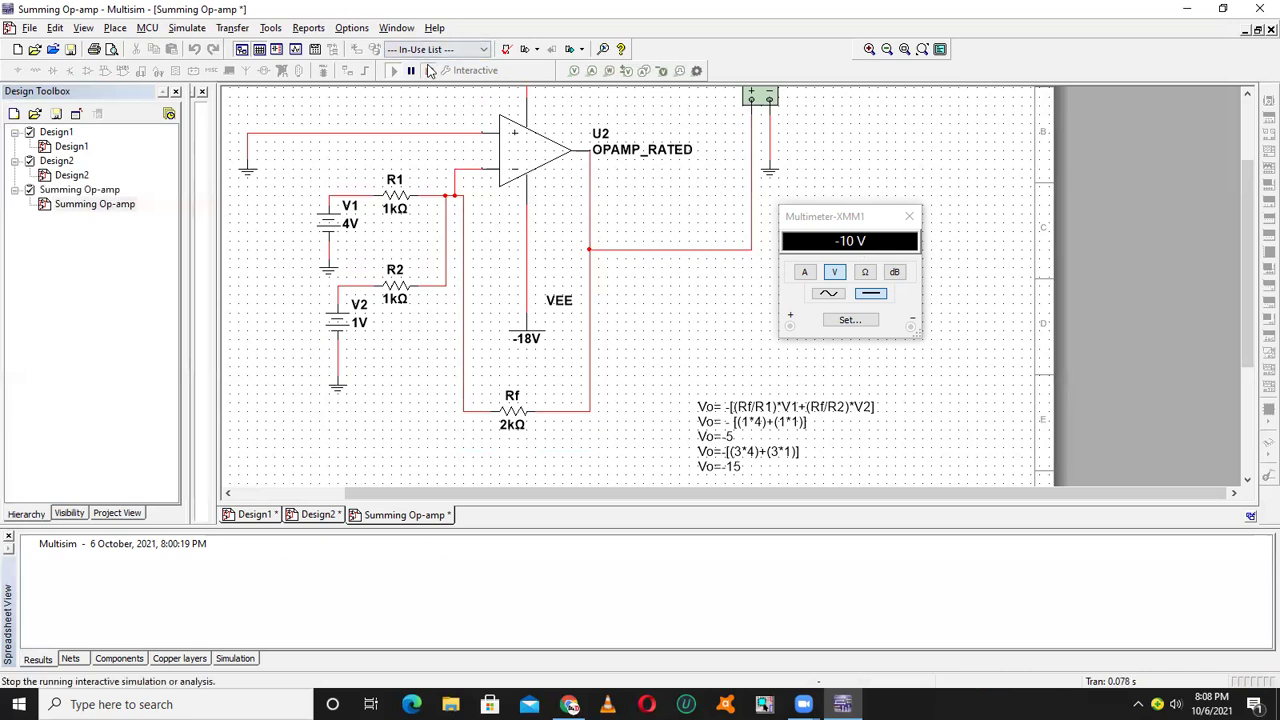
# Set the feedback resistor Rf to 3 kΩ
pyautogui.click(513, 425)
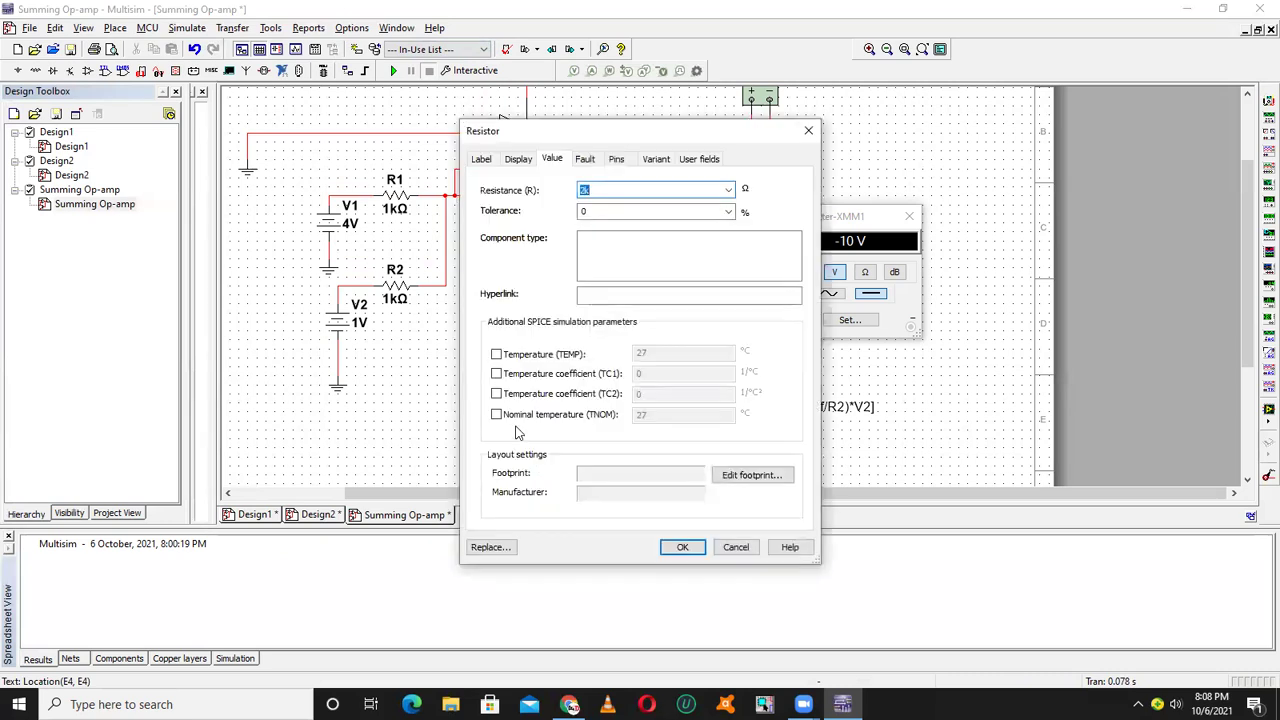
pyautogui.press('Right')
pyautogui.press('Left')
pyautogui.press('BackSpace')
pyautogui.write('3')
pyautogui.press('Return')
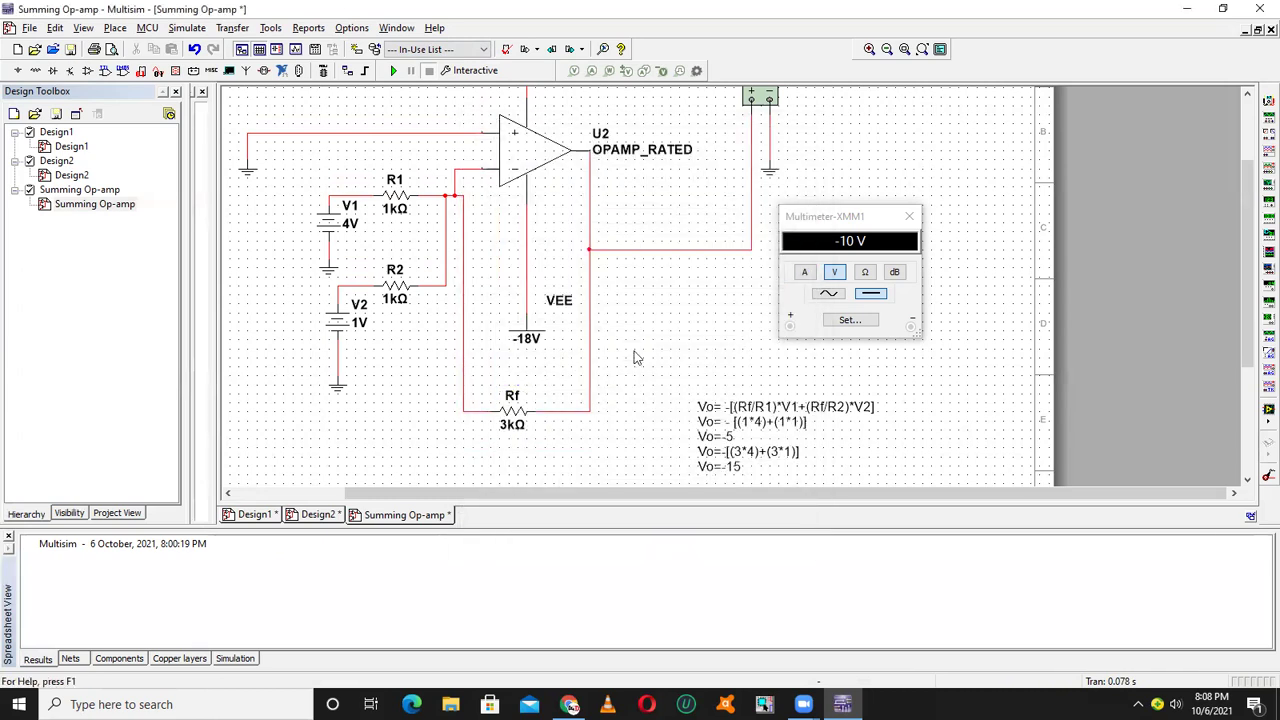
# Simulate the circuit with Rf at 3 kΩ, read the multimeter output and review the schematic against the Vo formula notes
pyautogui.click(393, 71)
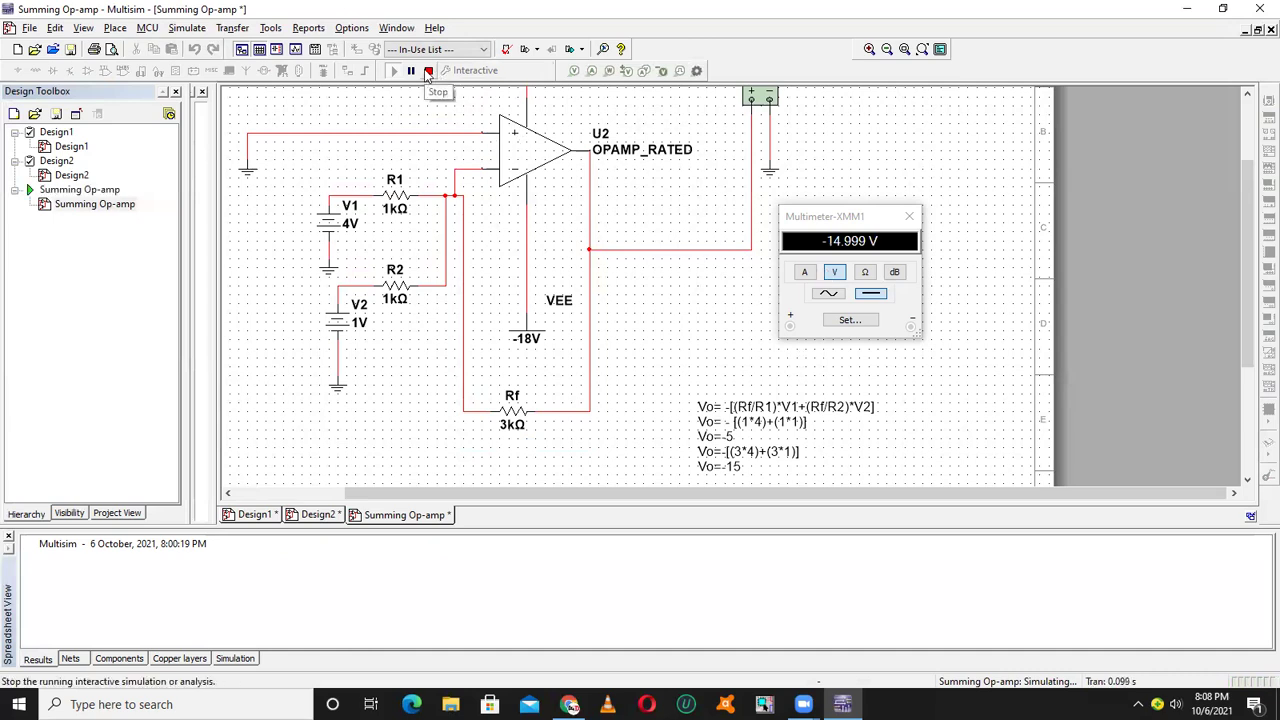
pyautogui.click(428, 72)
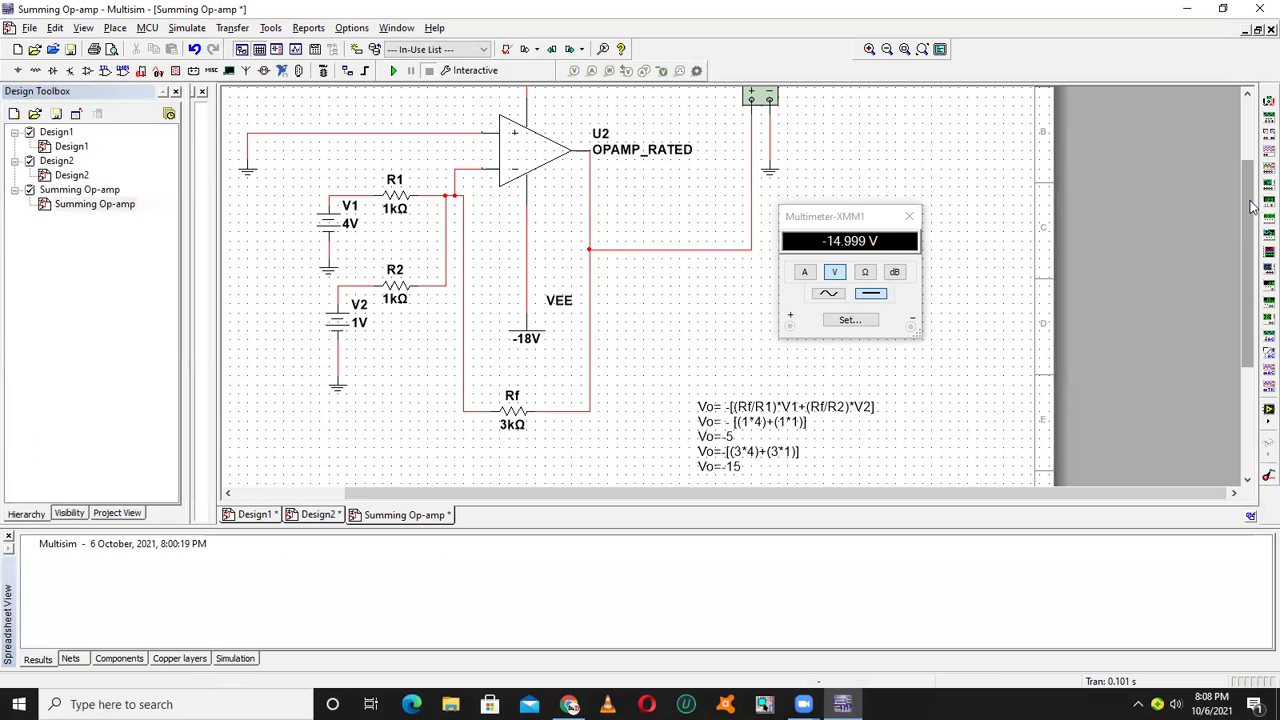
pyautogui.moveTo(1253, 206); pyautogui.dragTo(1245, 160)
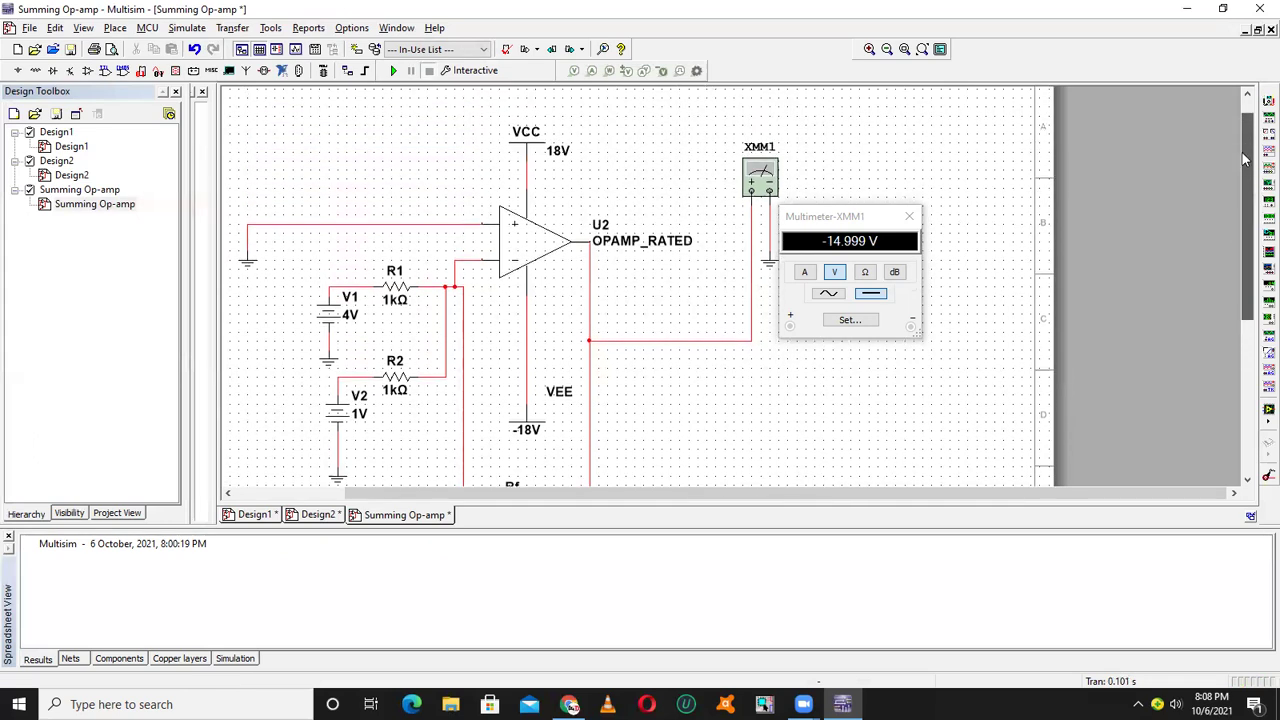
pyautogui.moveTo(1245, 160); pyautogui.dragTo(1242, 205)
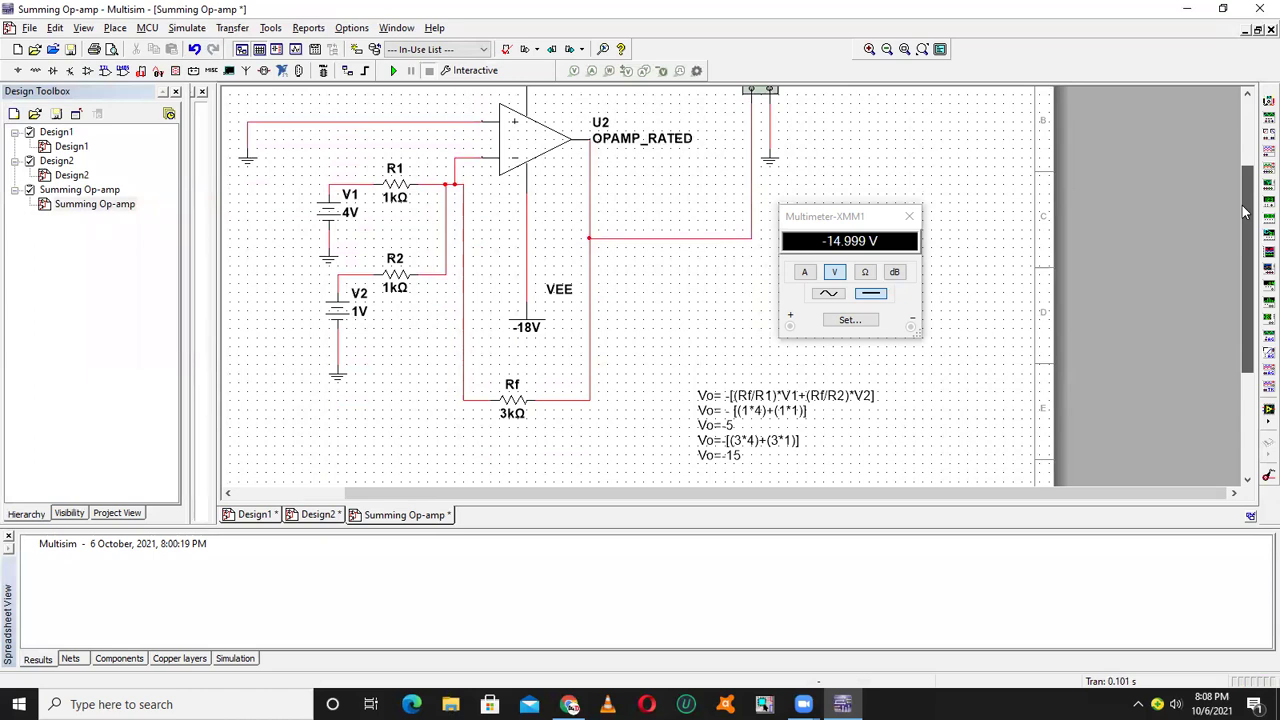
pyautogui.moveTo(1245, 212); pyautogui.dragTo(1245, 182)
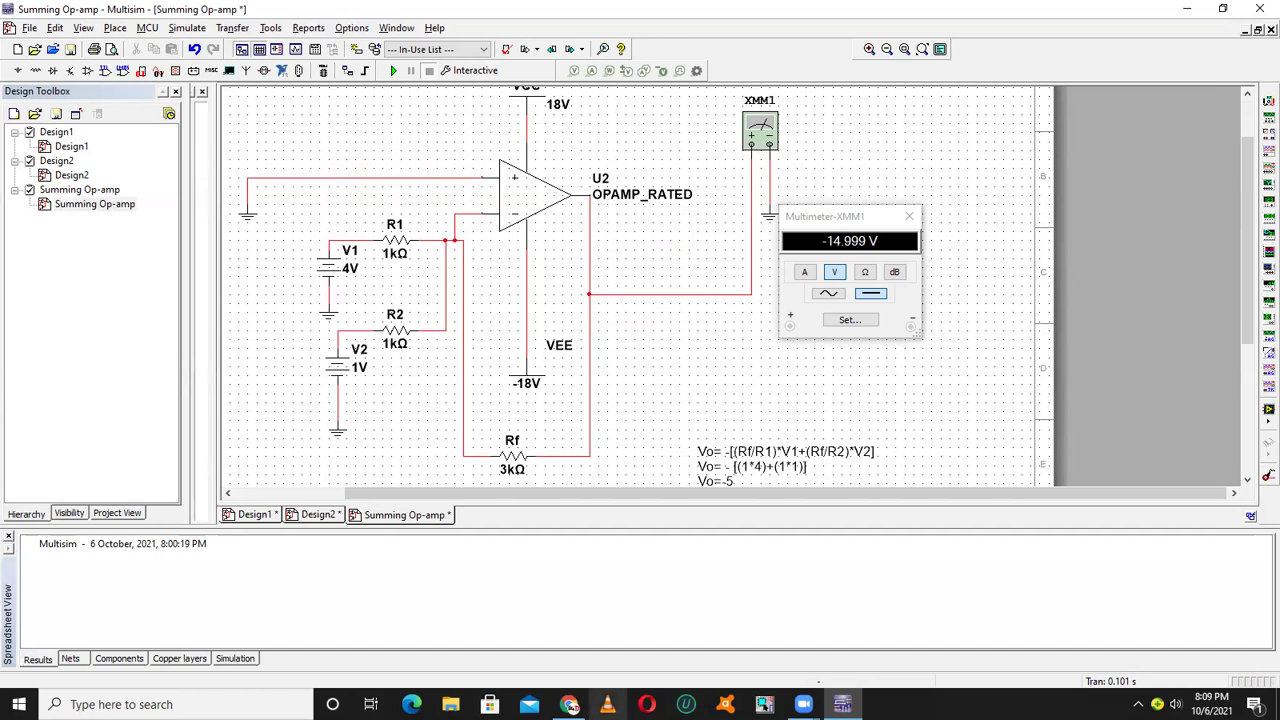
# Switch to Chrome, search Google for "Op amp IC" in a new tab, view the results and return to Multisim
pyautogui.click(571, 702)
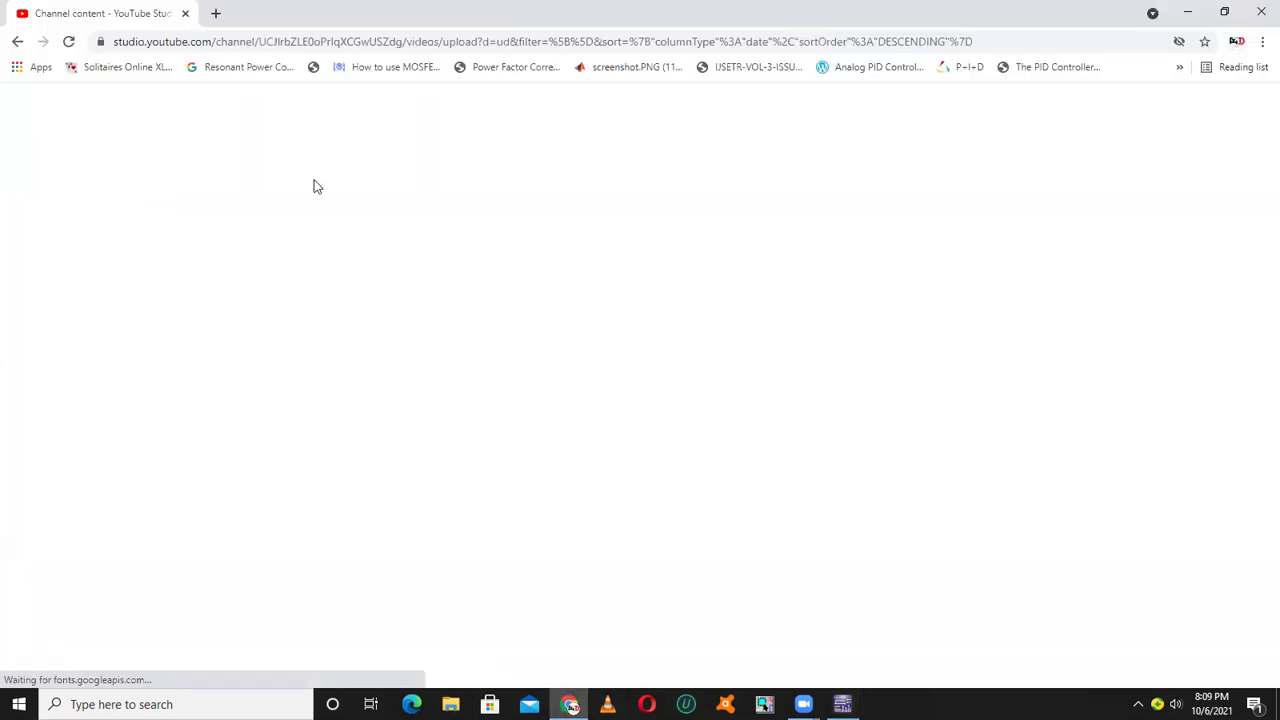
pyautogui.click(215, 13)
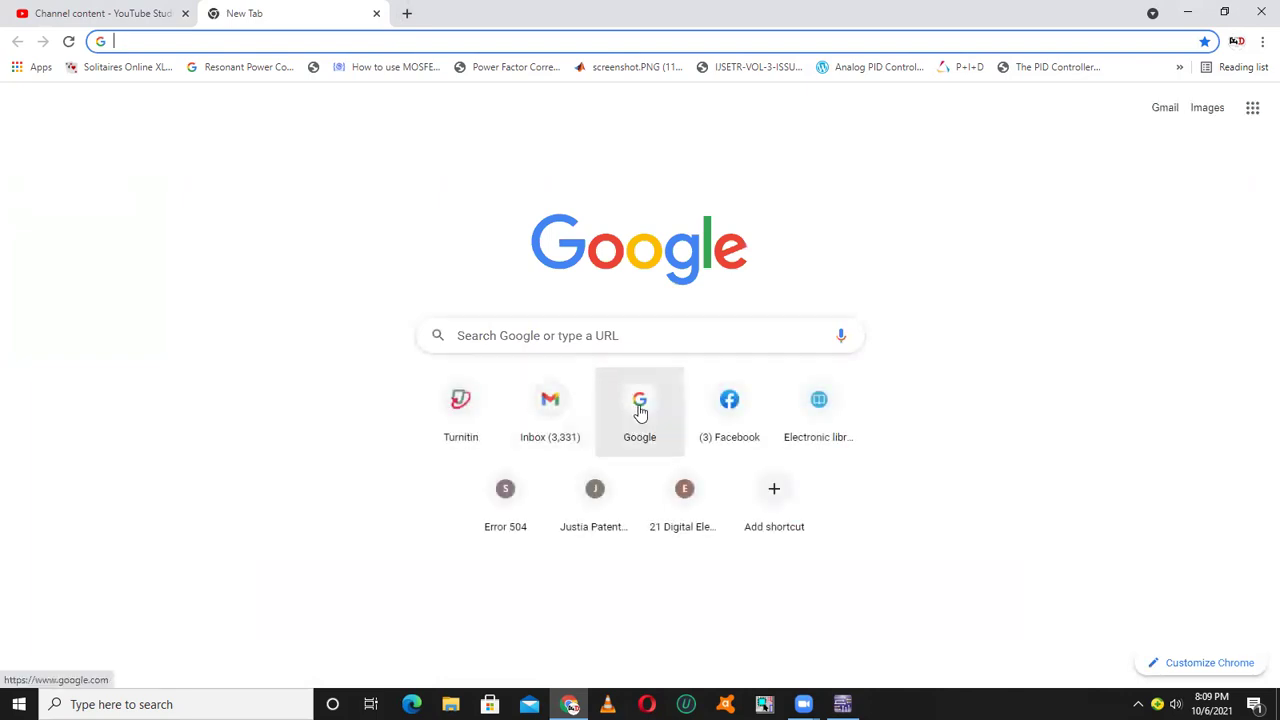
pyautogui.click(640, 410)
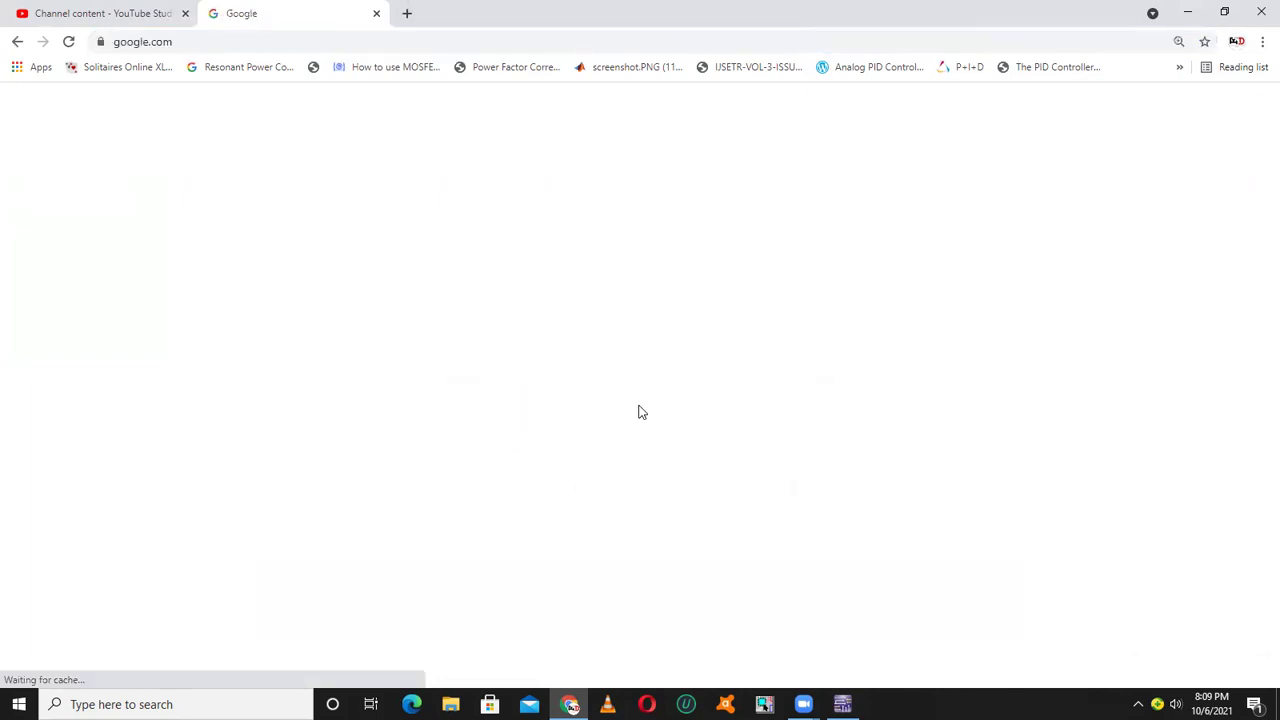
pyautogui.write('Op apm')
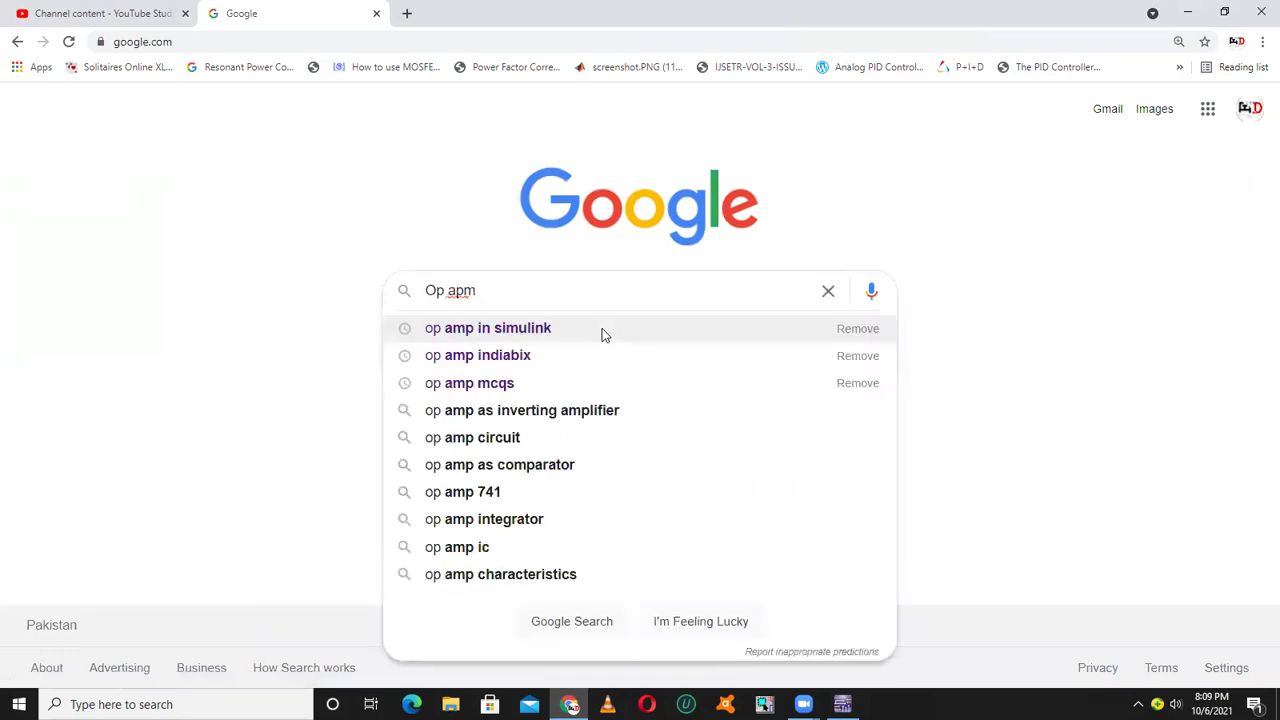
pyautogui.press('BackSpace')
pyautogui.press('BackSpace')
pyautogui.write('mp IC')
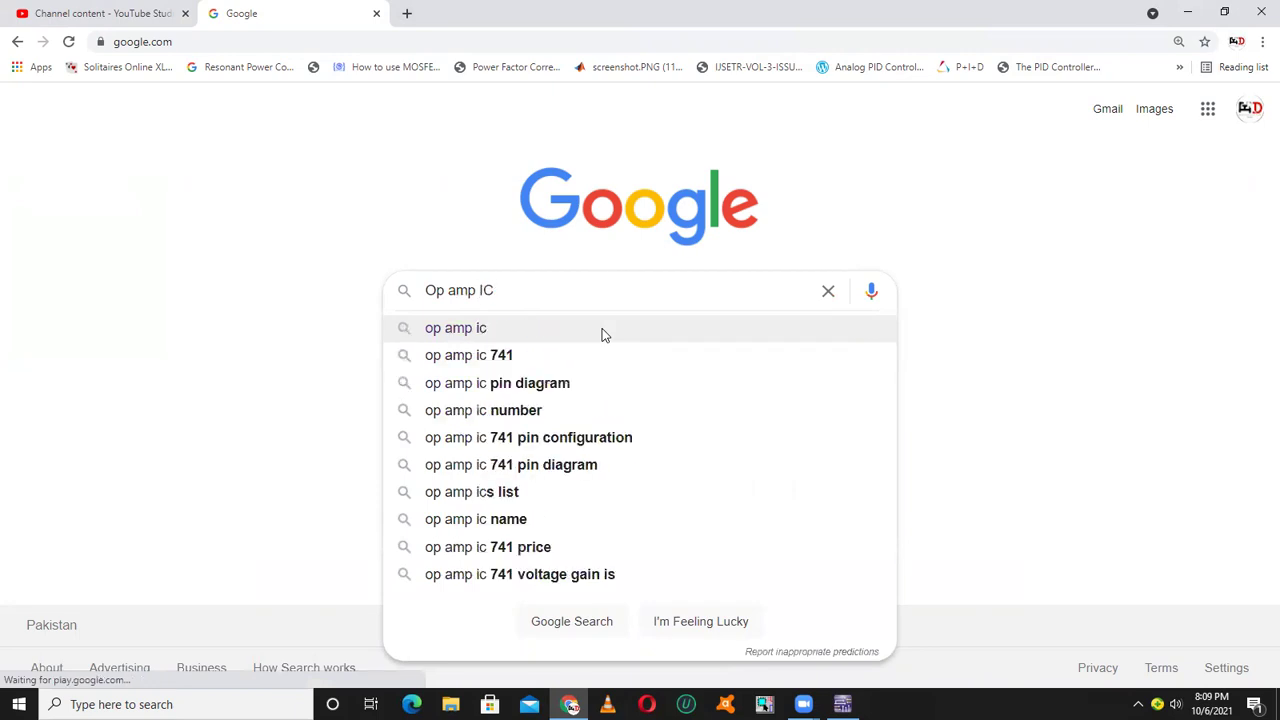
pyautogui.press('Return')
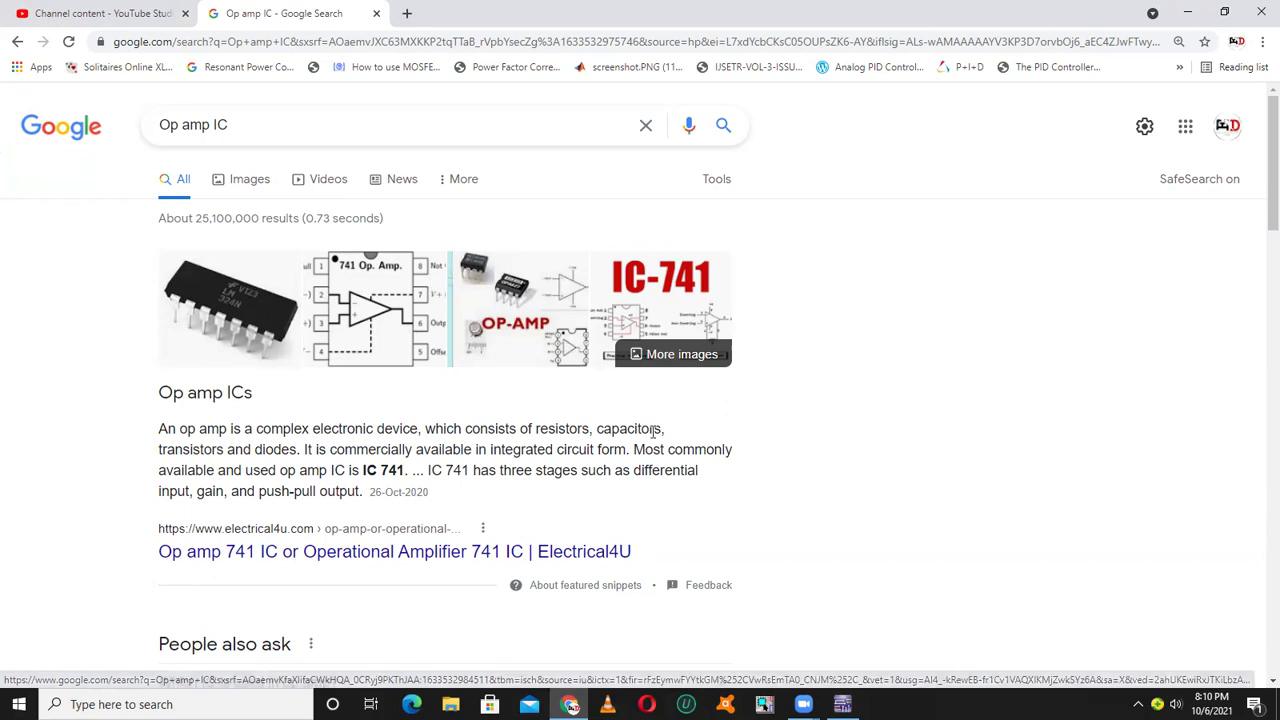
pyautogui.moveTo(842, 704)
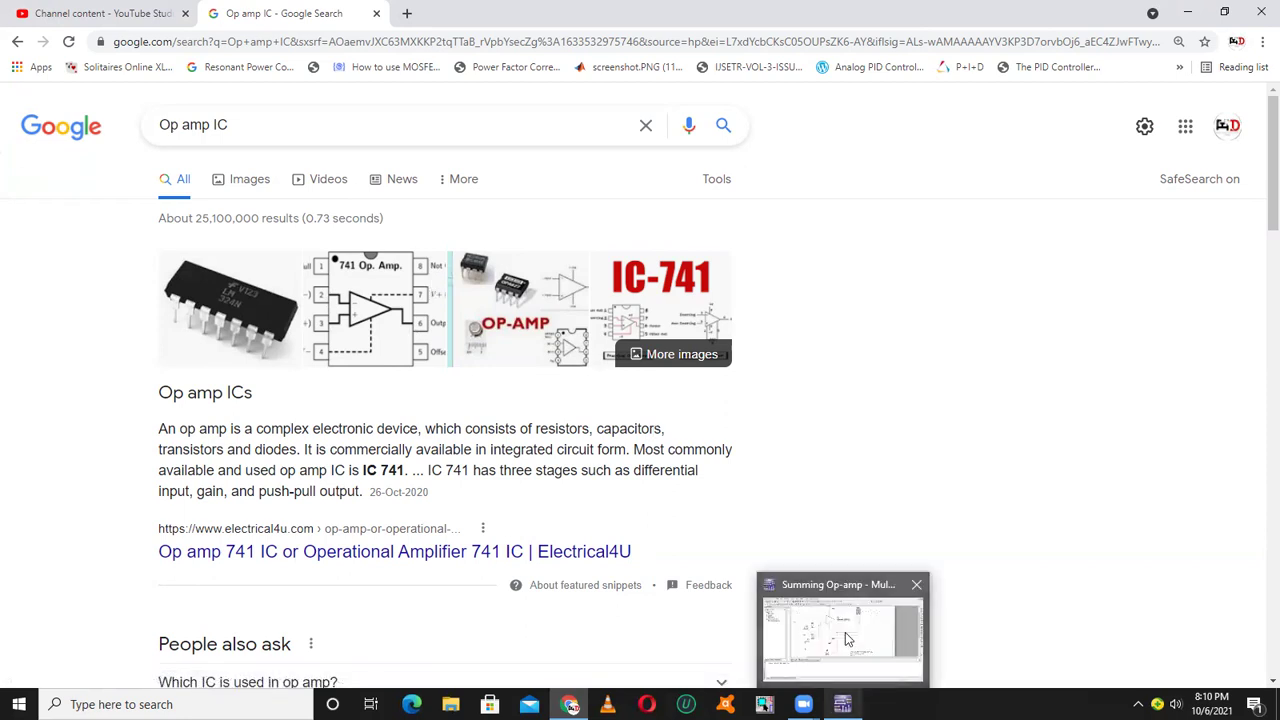
pyautogui.click(845, 632)
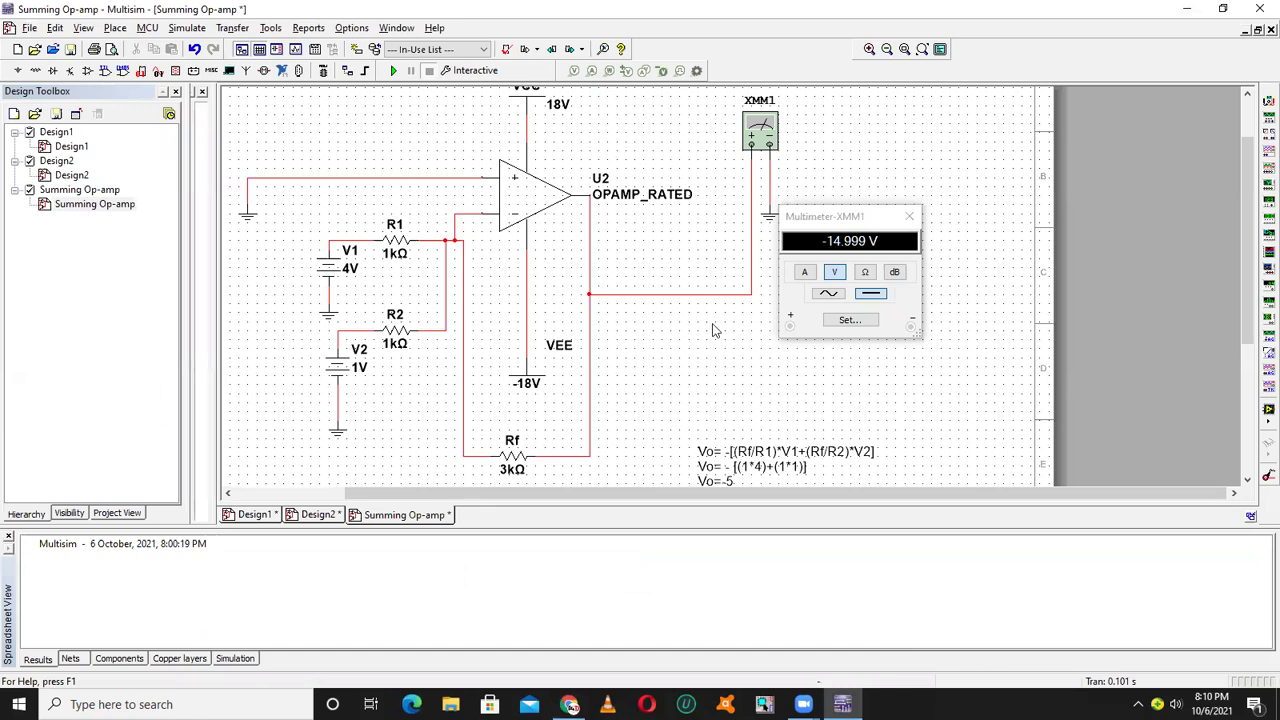